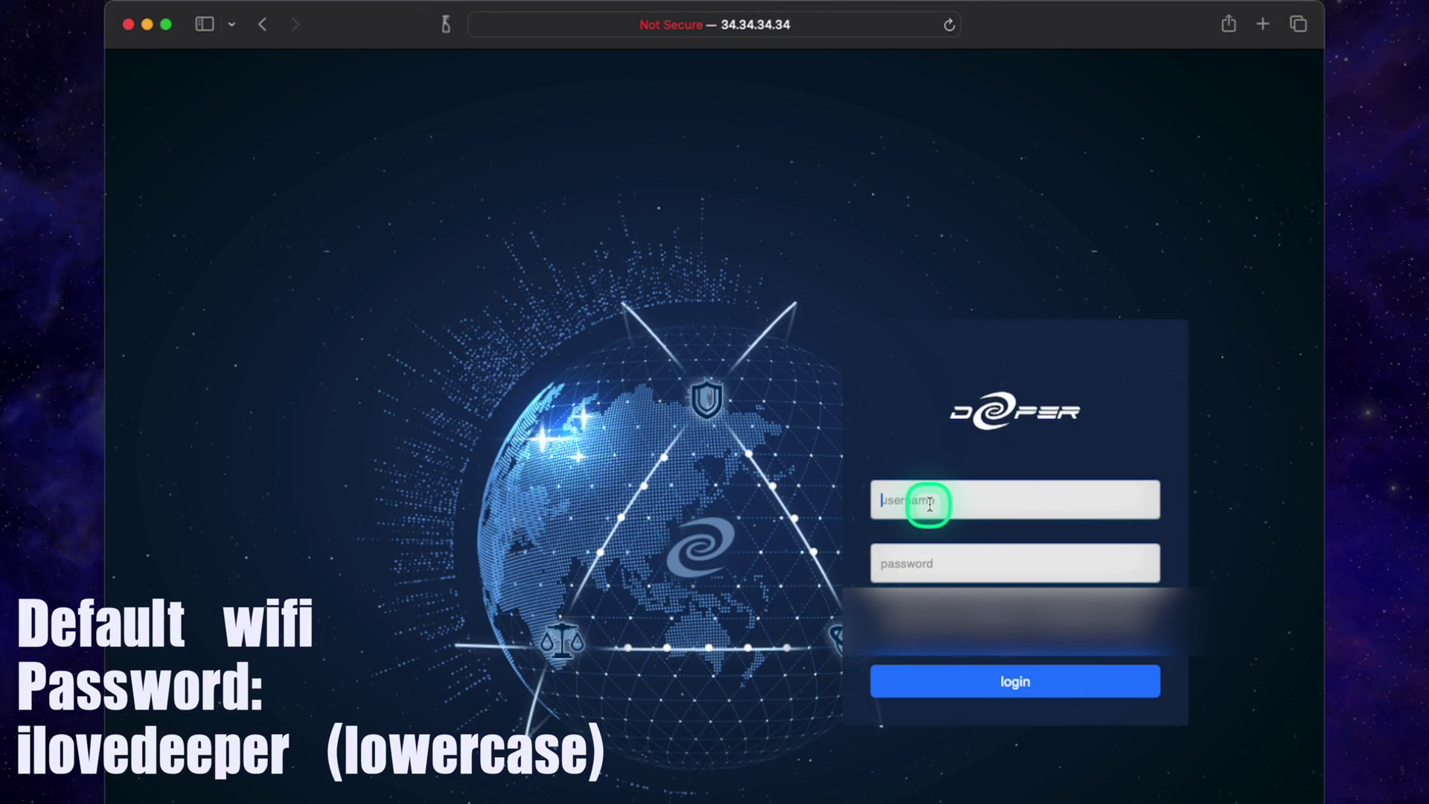
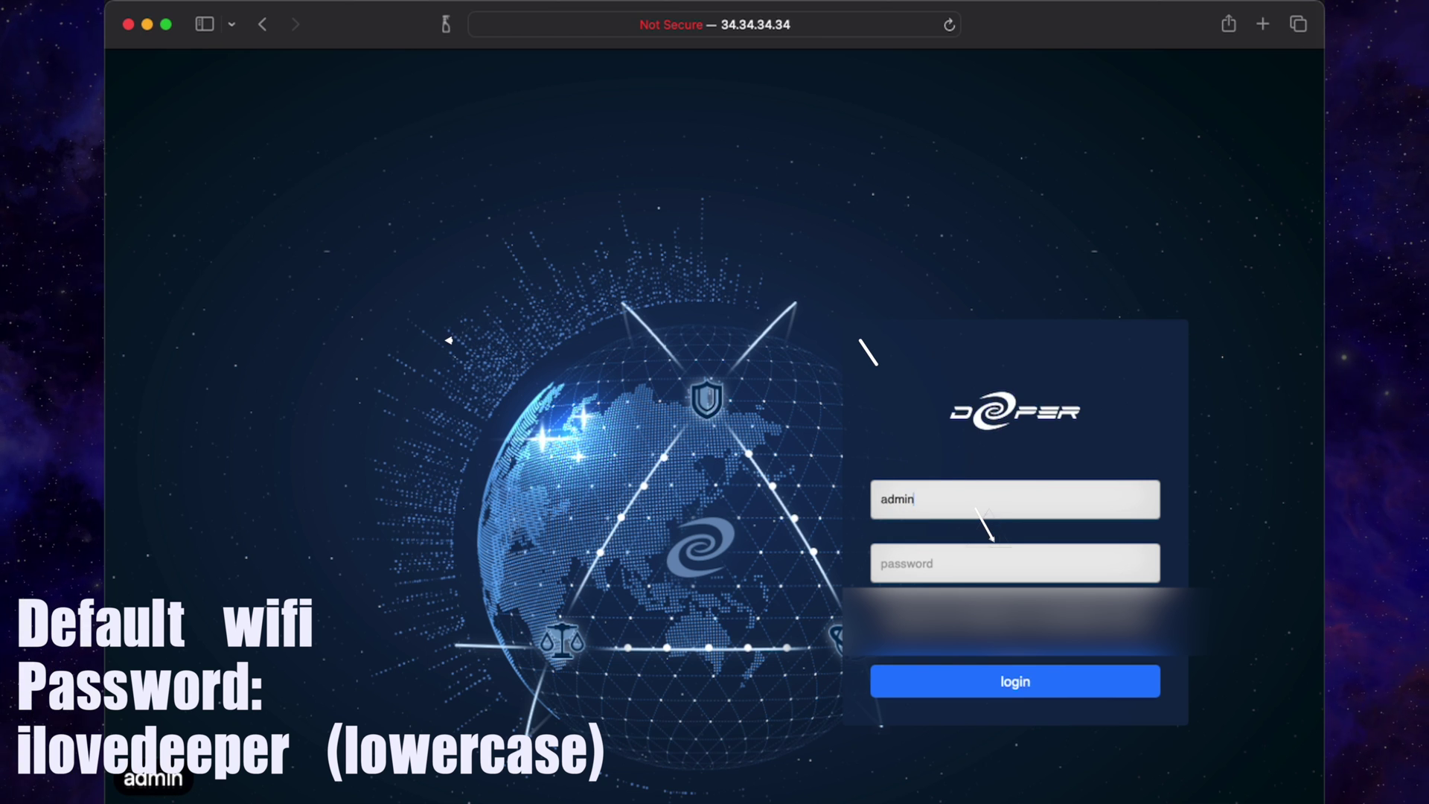
- Sign in as admin, retrying with the correct administrator password after the first is rejected
key(Tab)
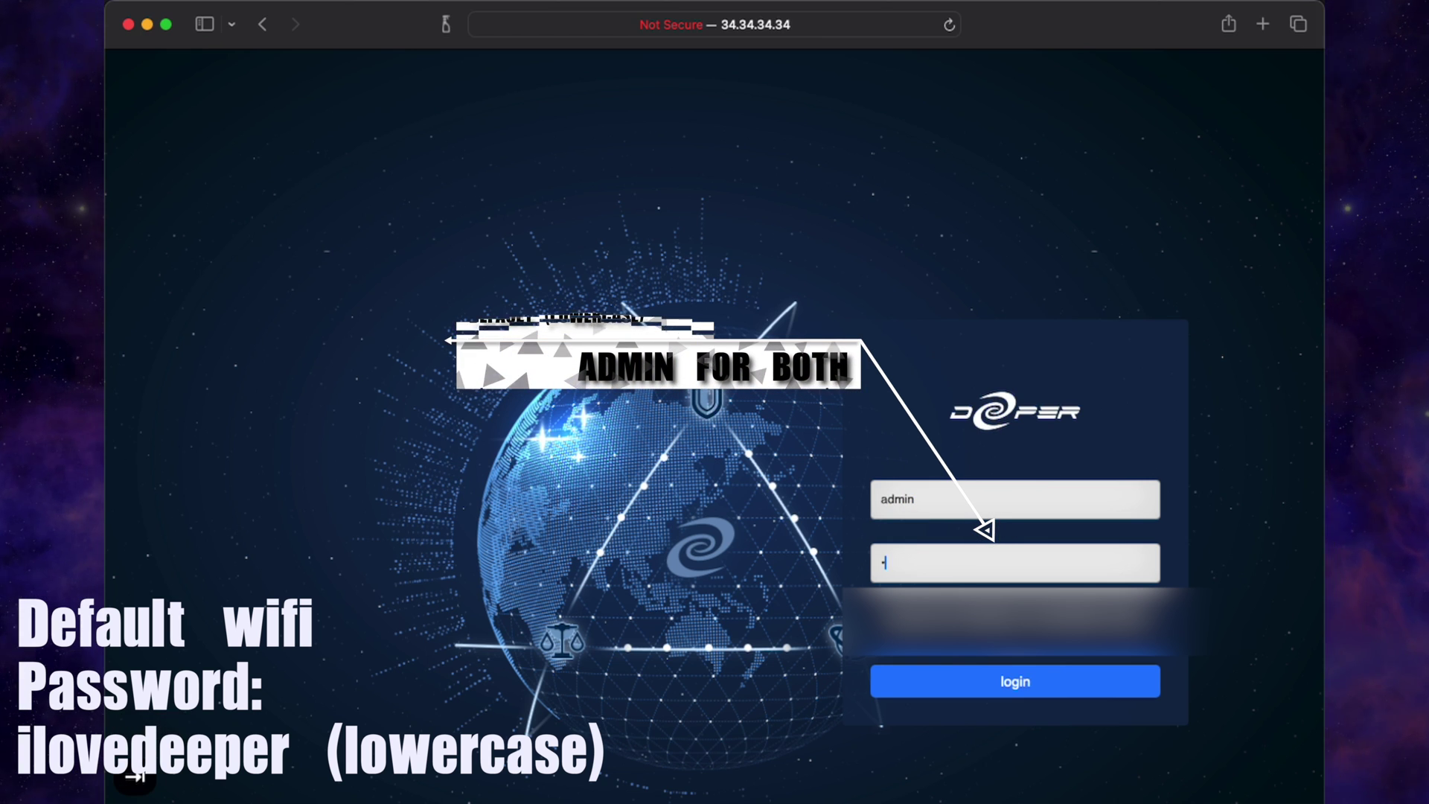
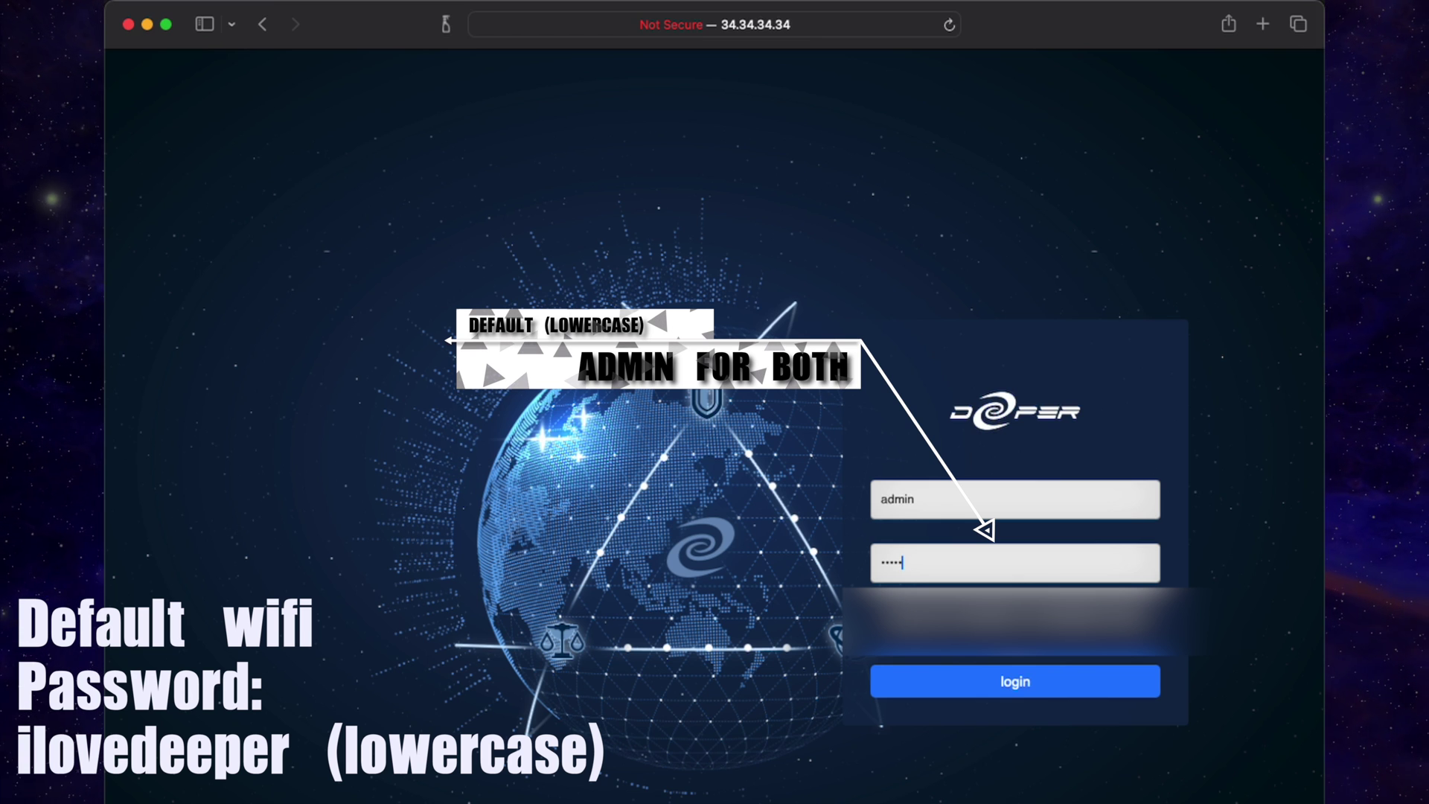
key(Return)
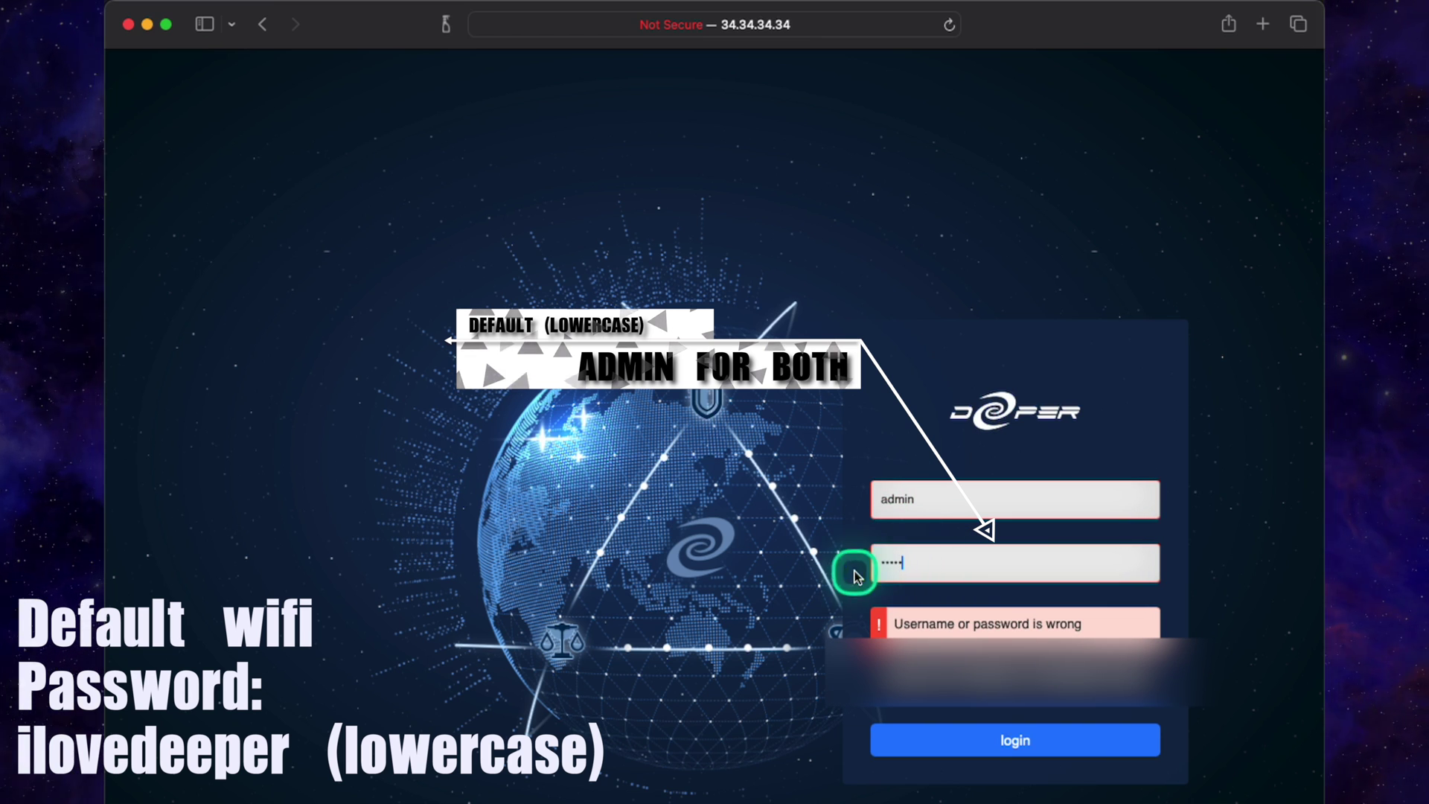
key(BackSpace)
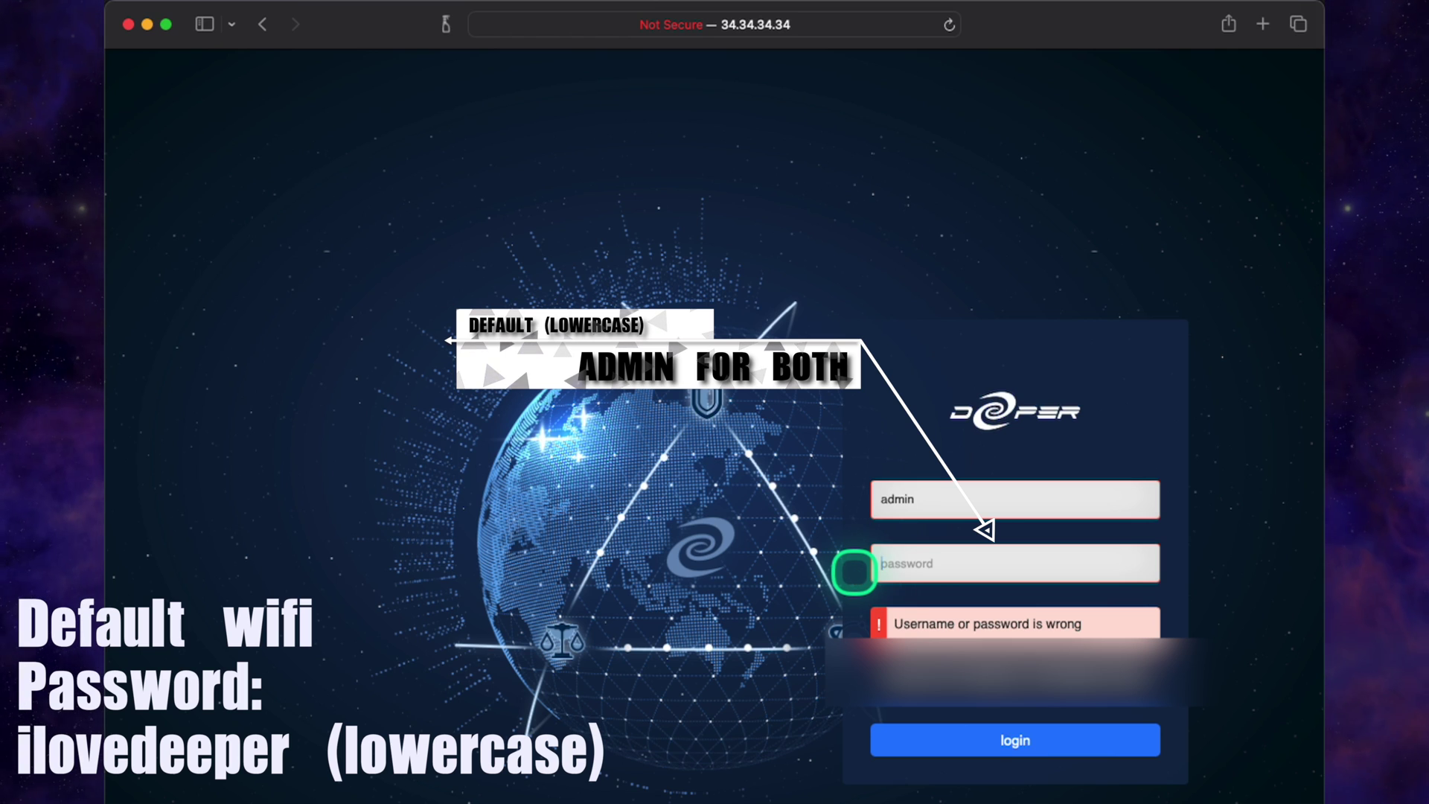
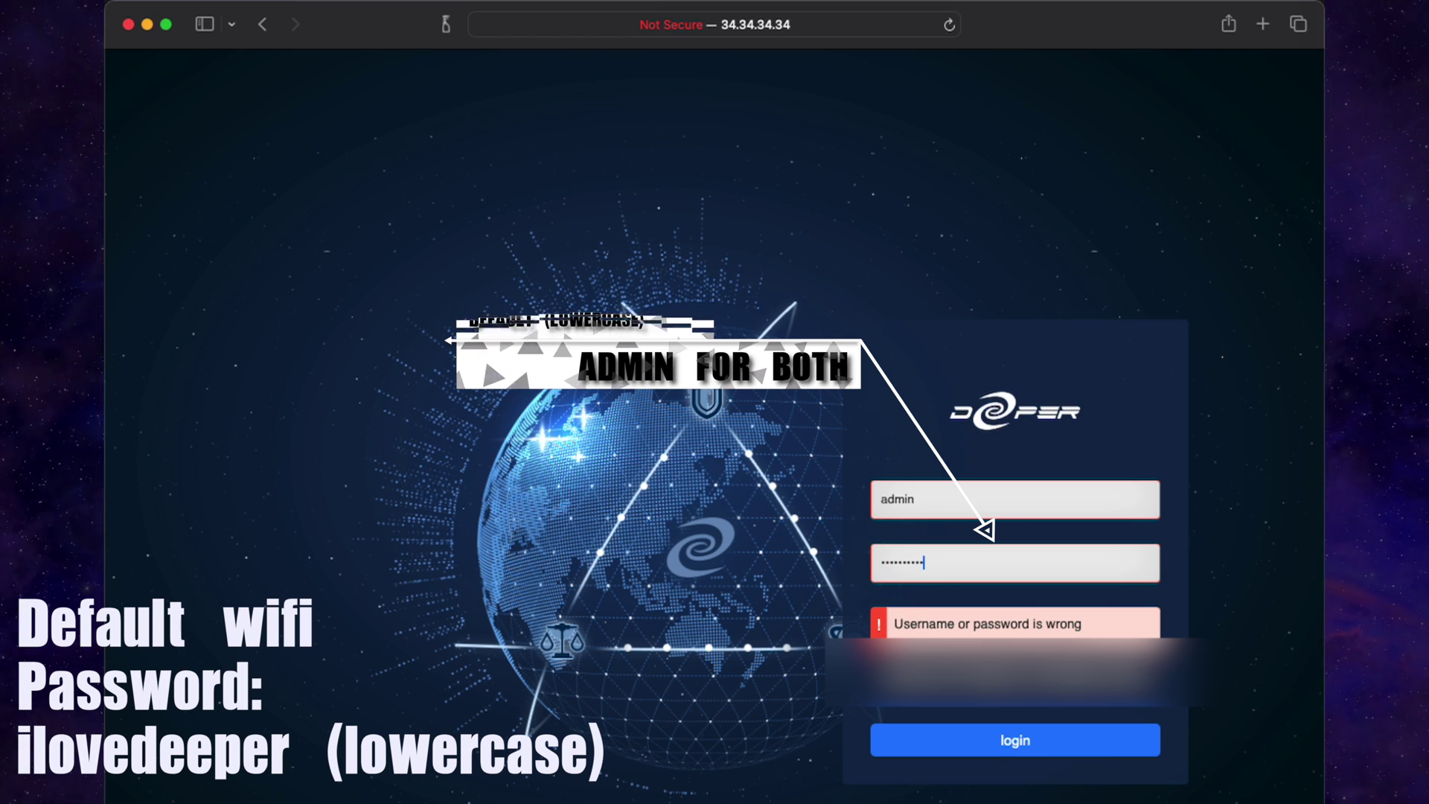
key(Return)
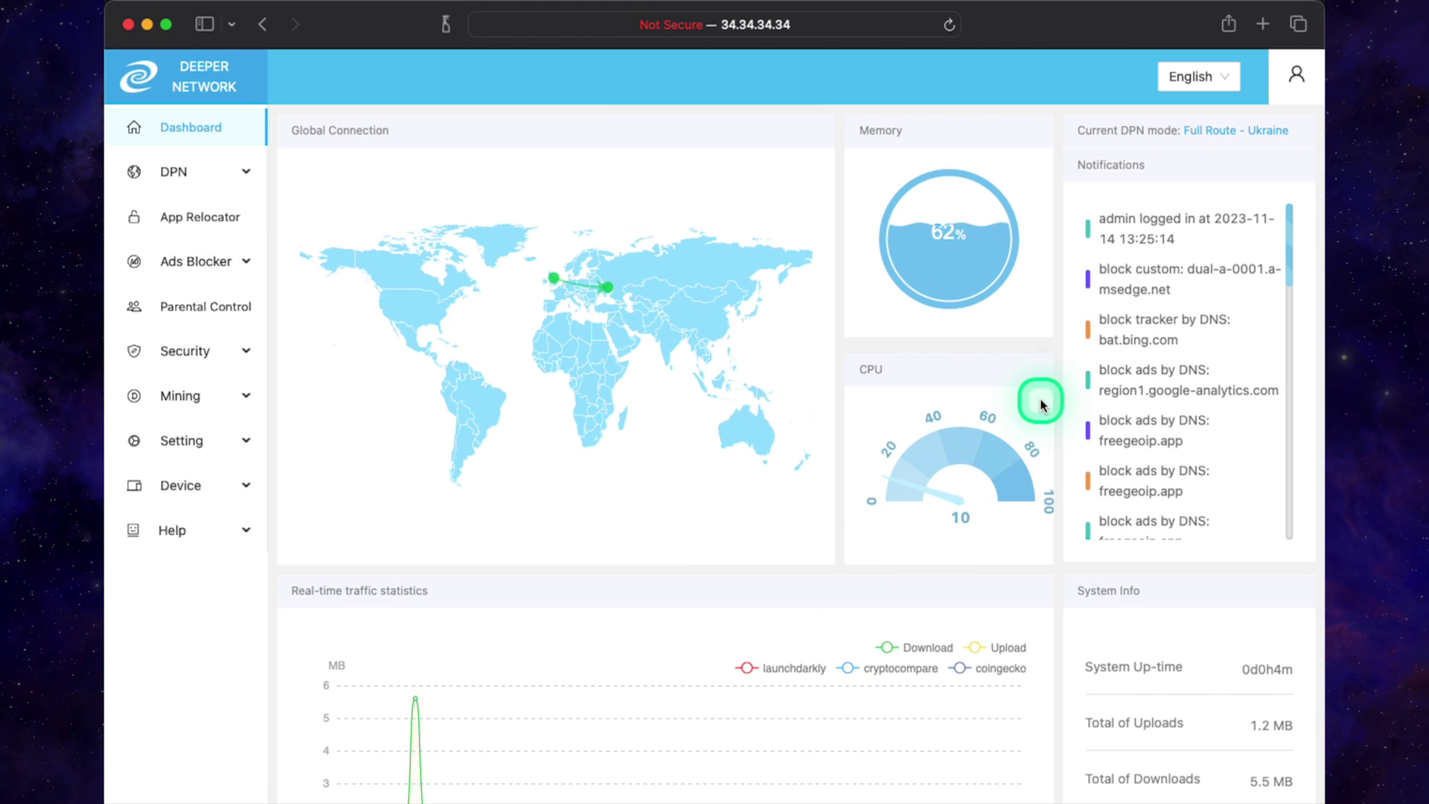
- Open the Wi-Fi settings page from the Setting section
mouse_move(572, 293)
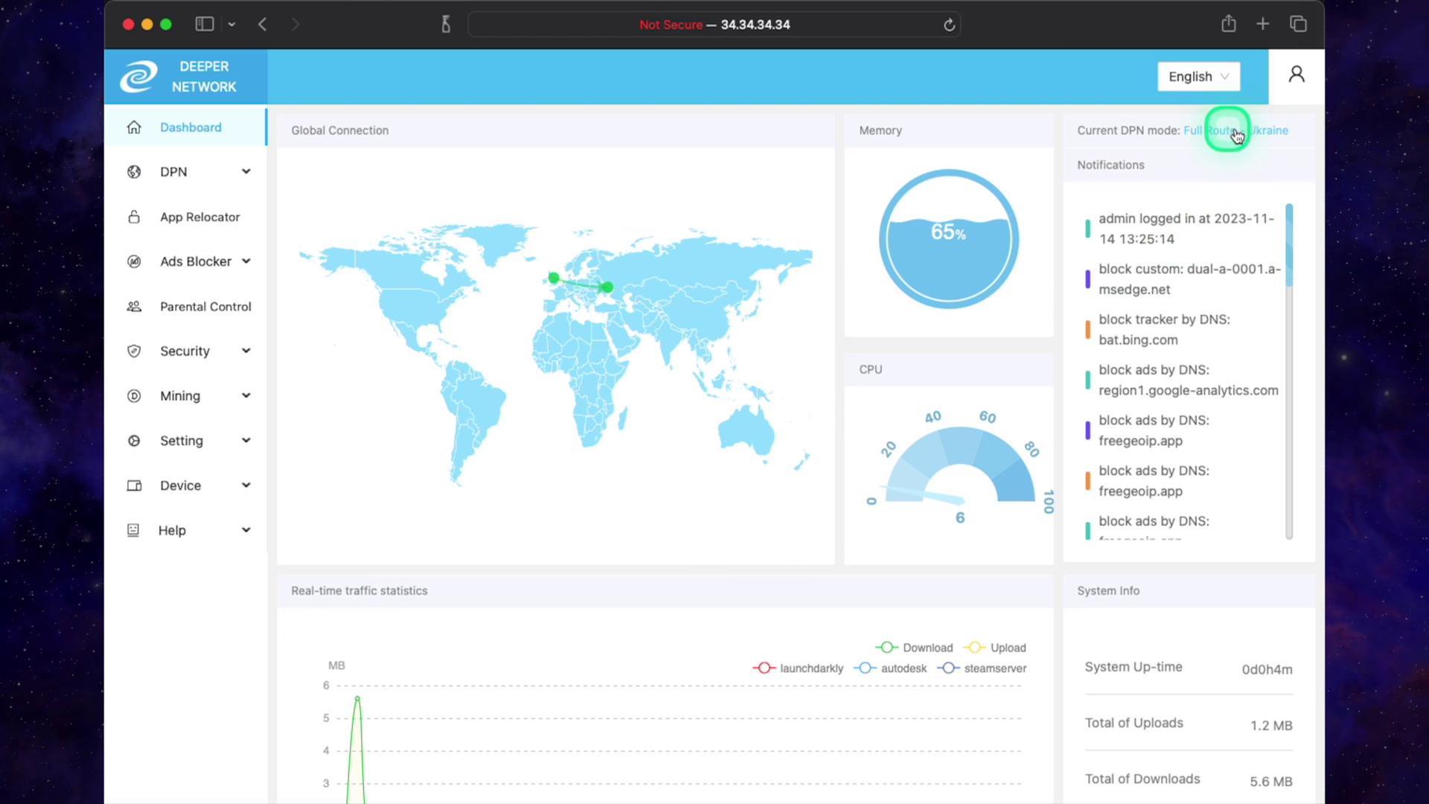
click(239, 446)
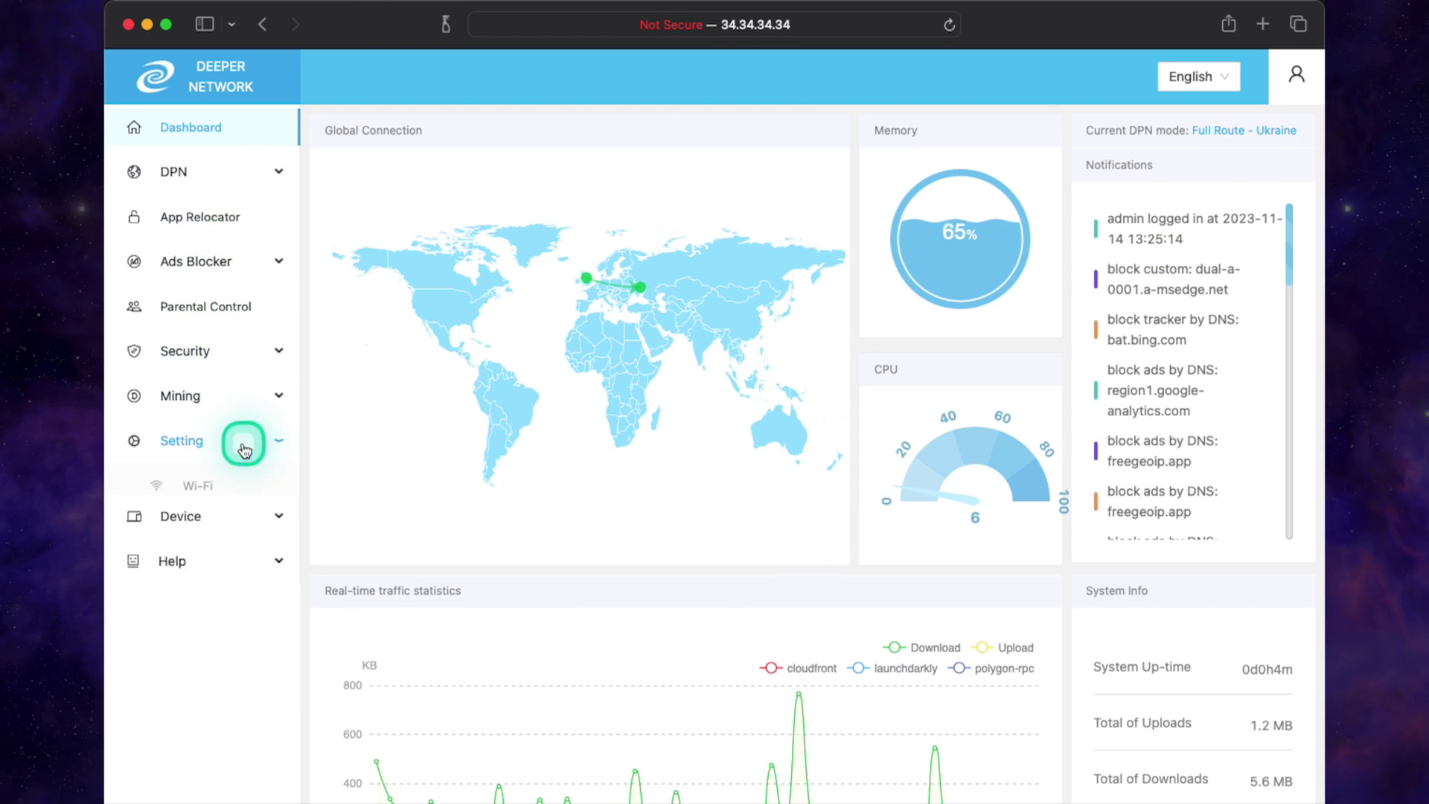
click(217, 487)
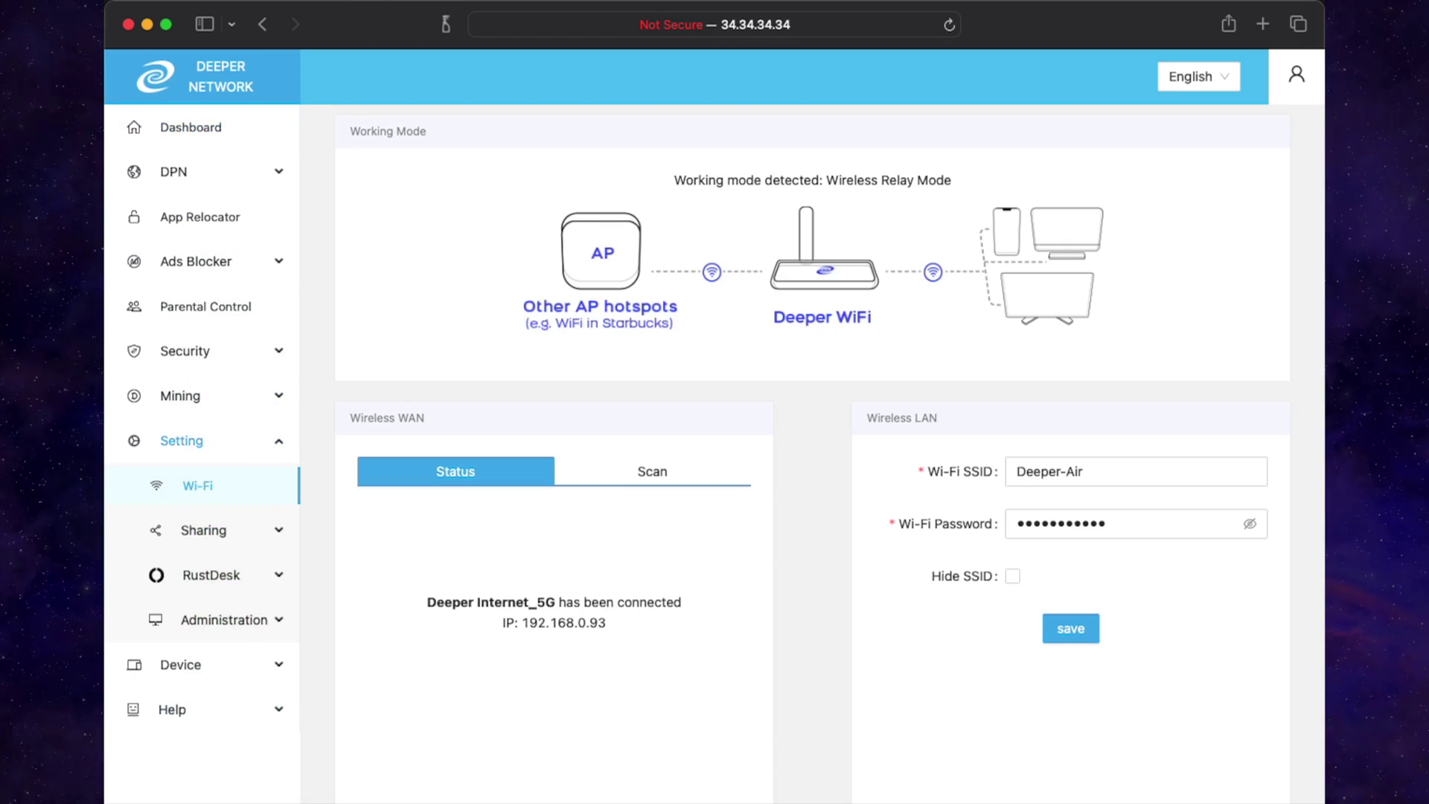
- Scan for nearby 5GHz networks under Wireless WAN and bring Fibre_PN into view
click(1080, 475)
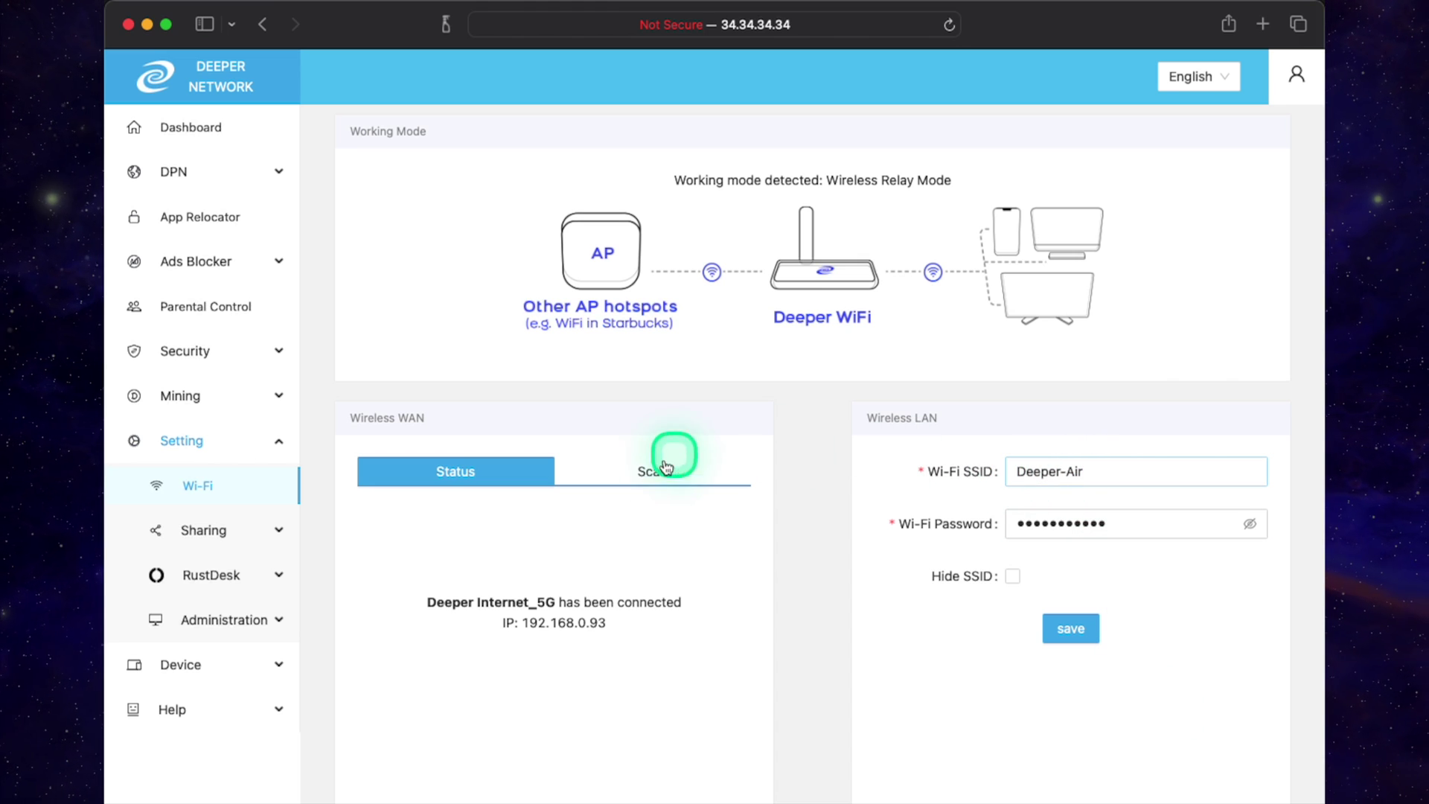
click(856, 635)
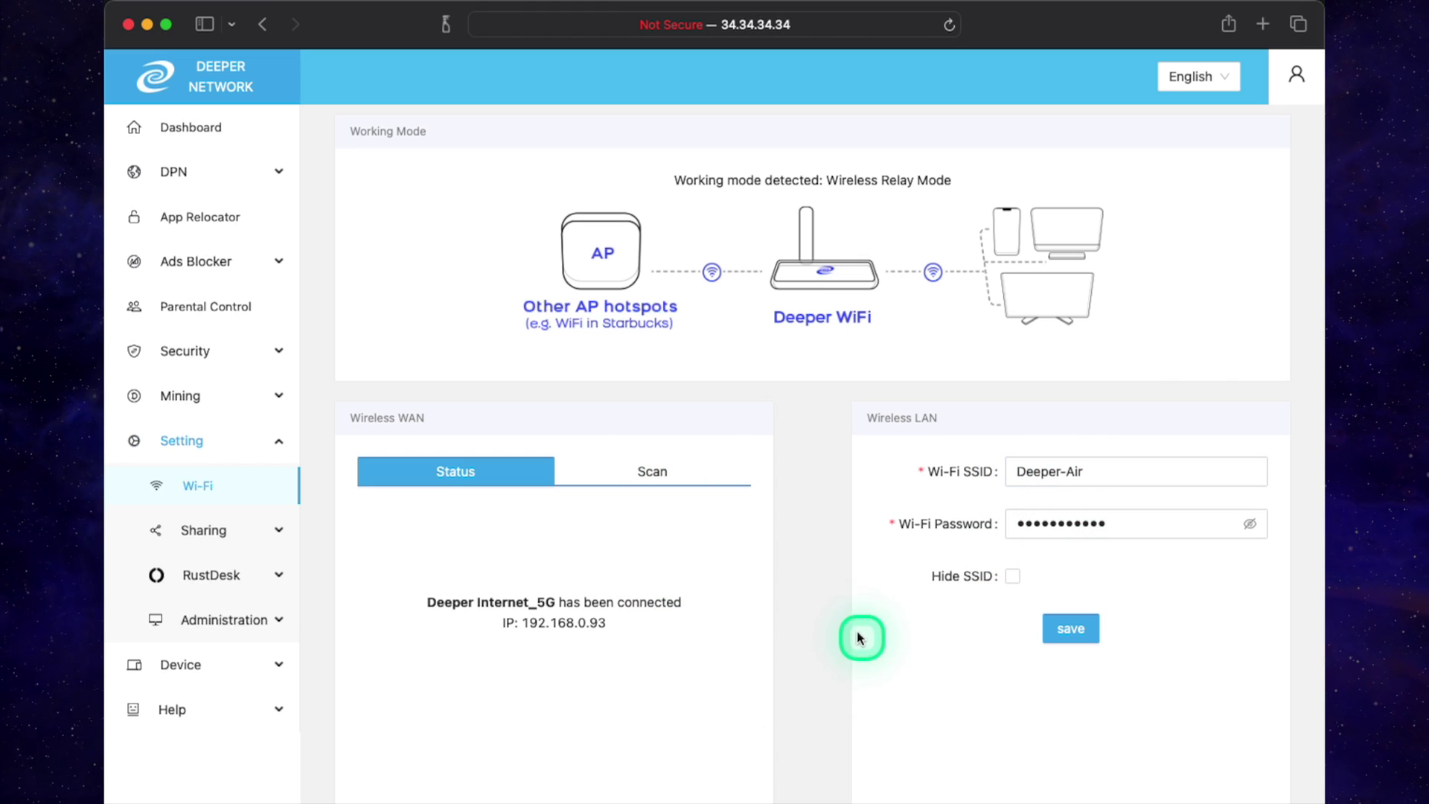
click(652, 476)
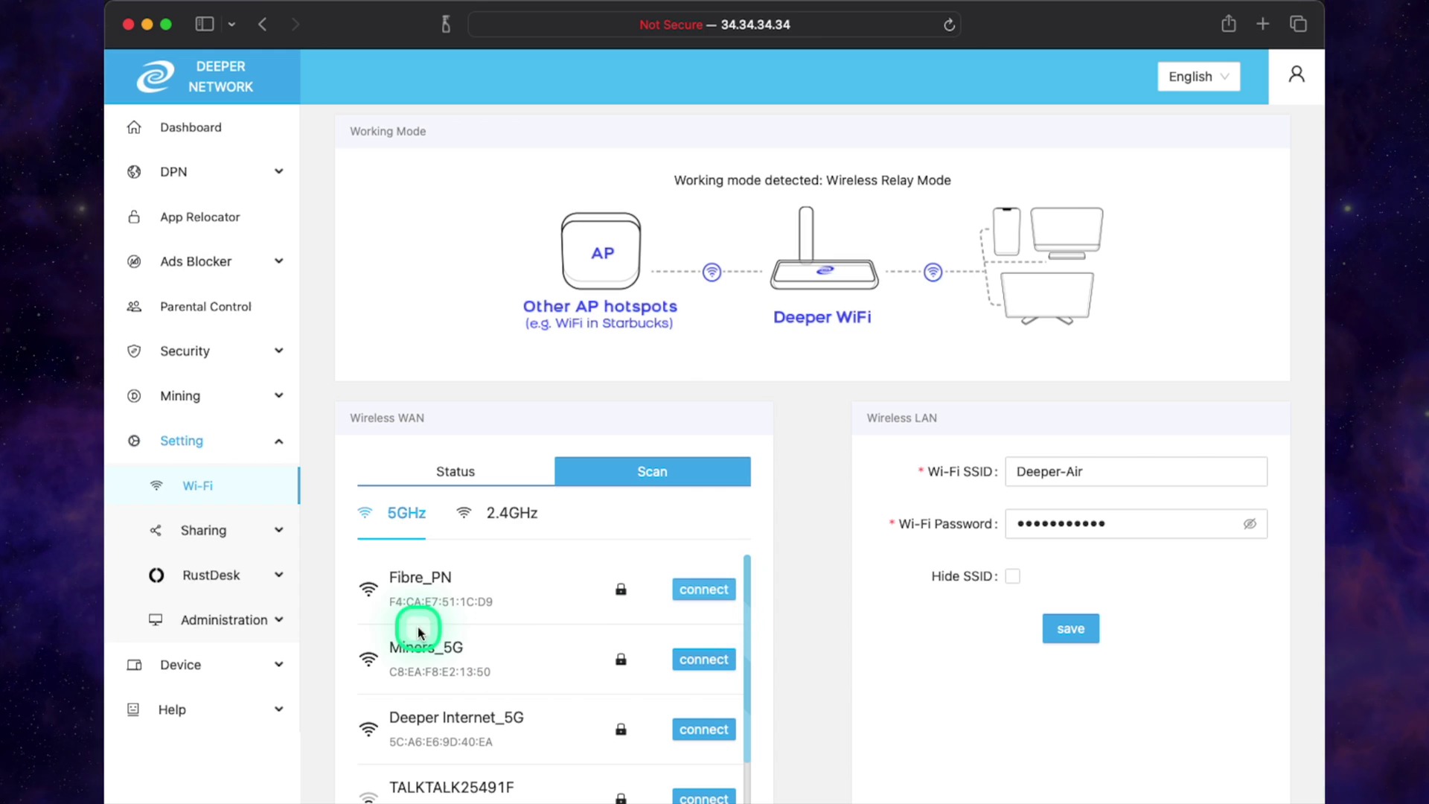
drag(748, 580, 745, 614)
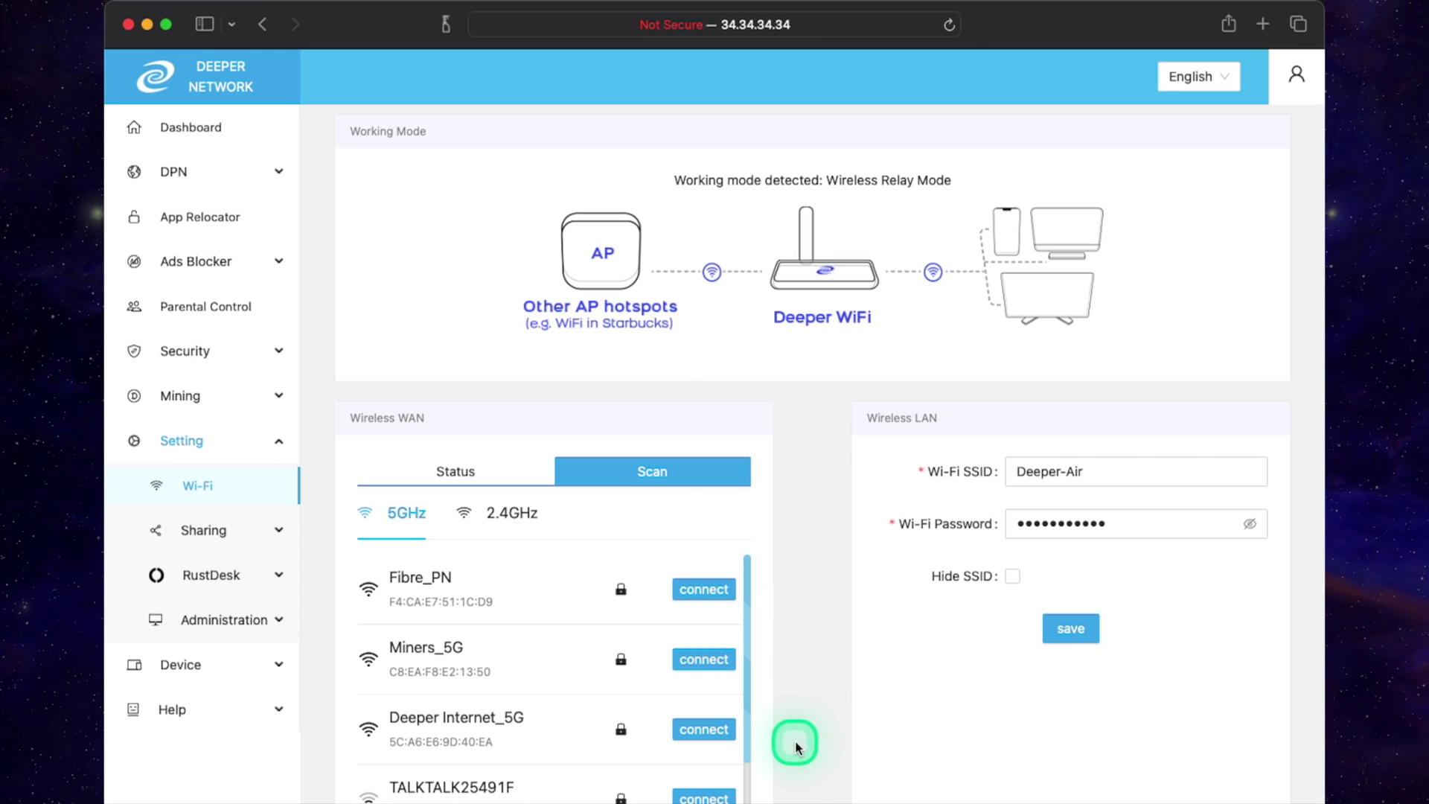
- Join Fibre_PN with its Wi-Fi password and acknowledge the Connection requested notice
click(700, 592)
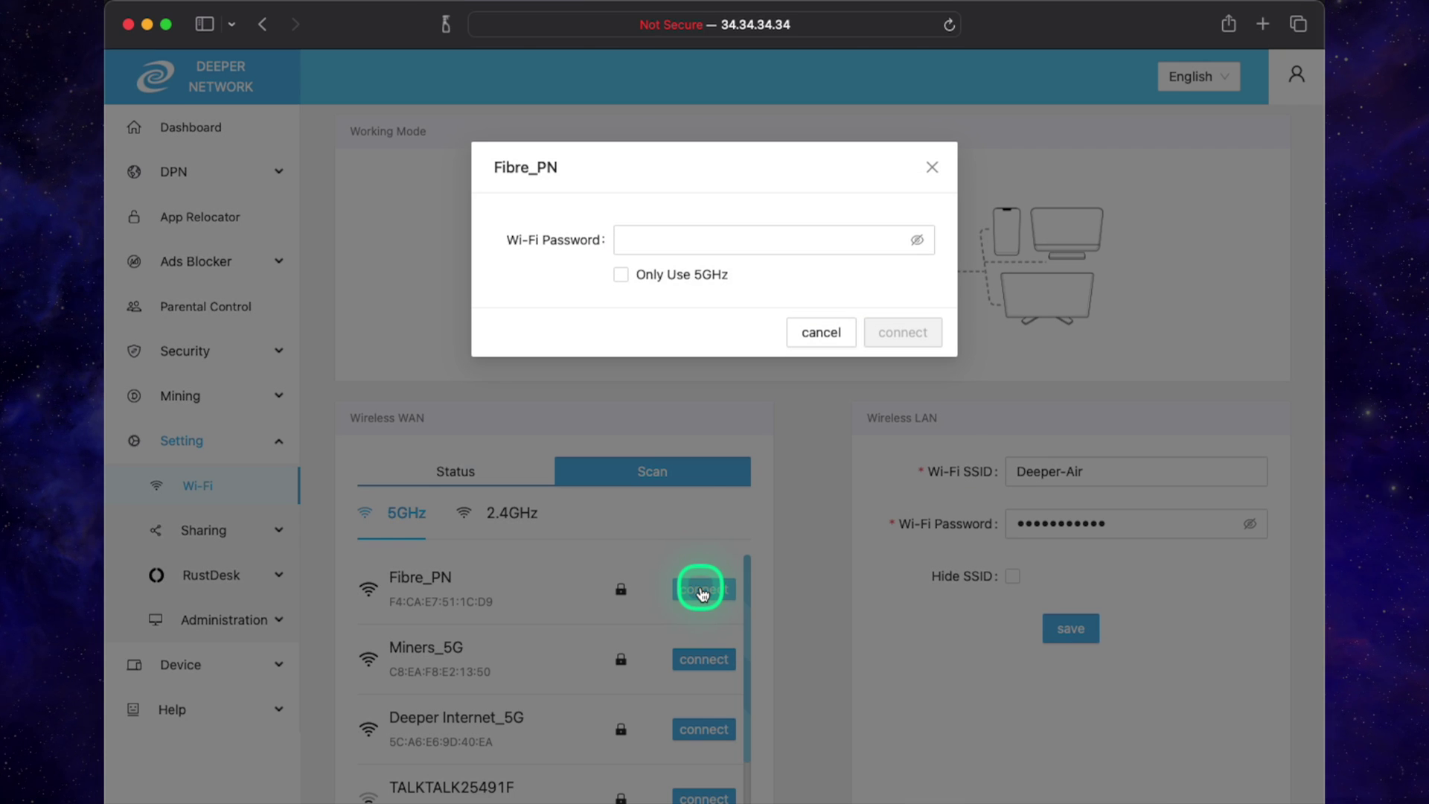
click(700, 239)
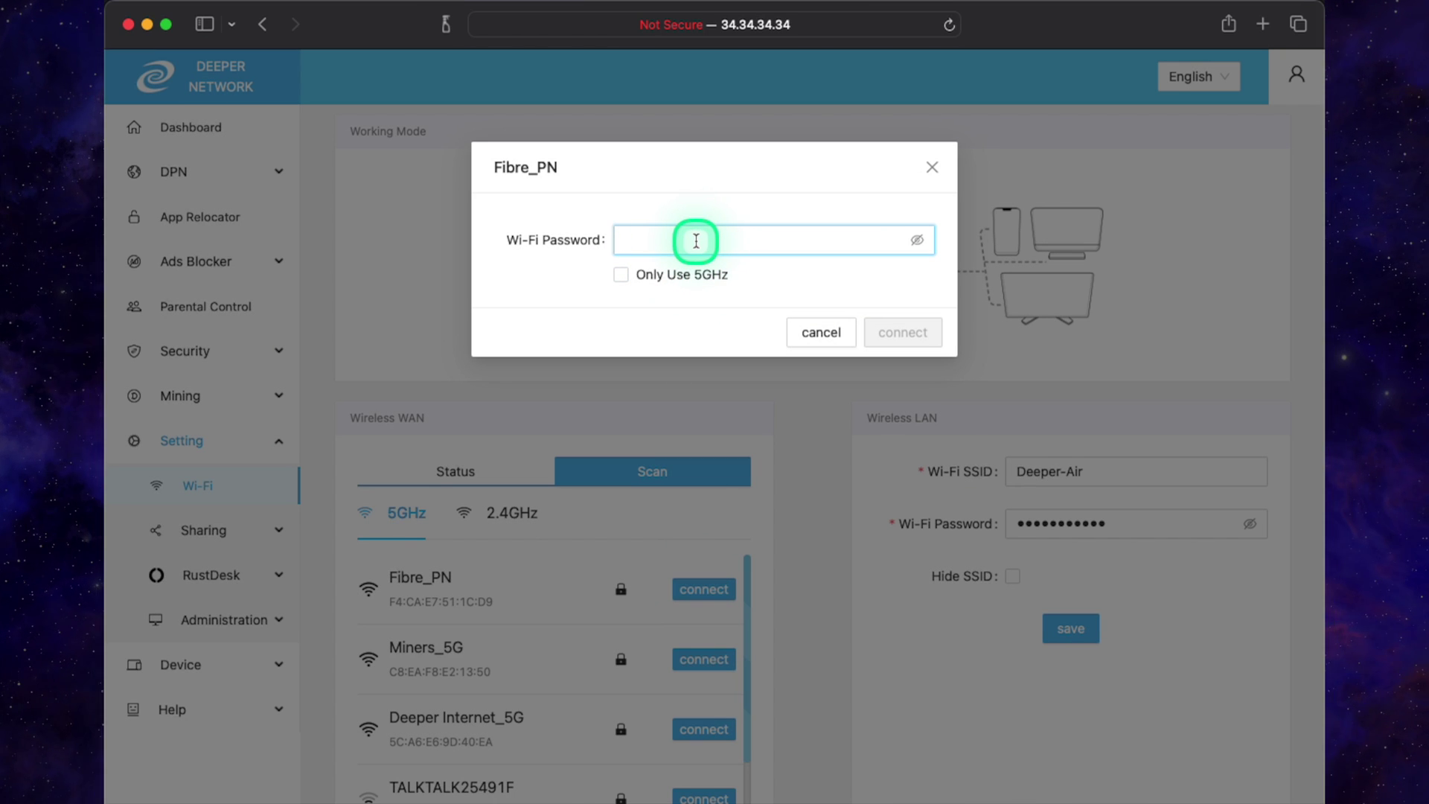
text(•••••)
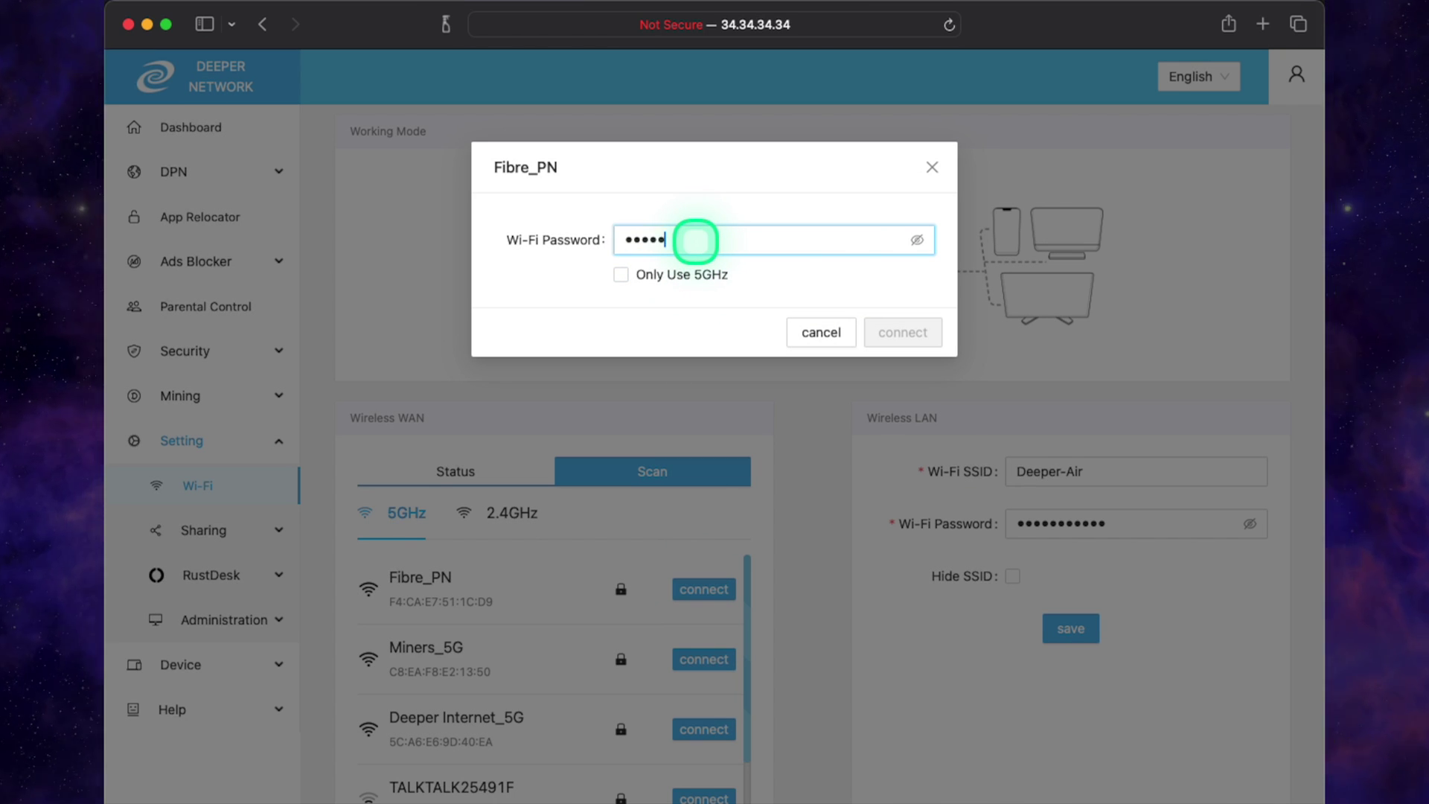
text(•••••)
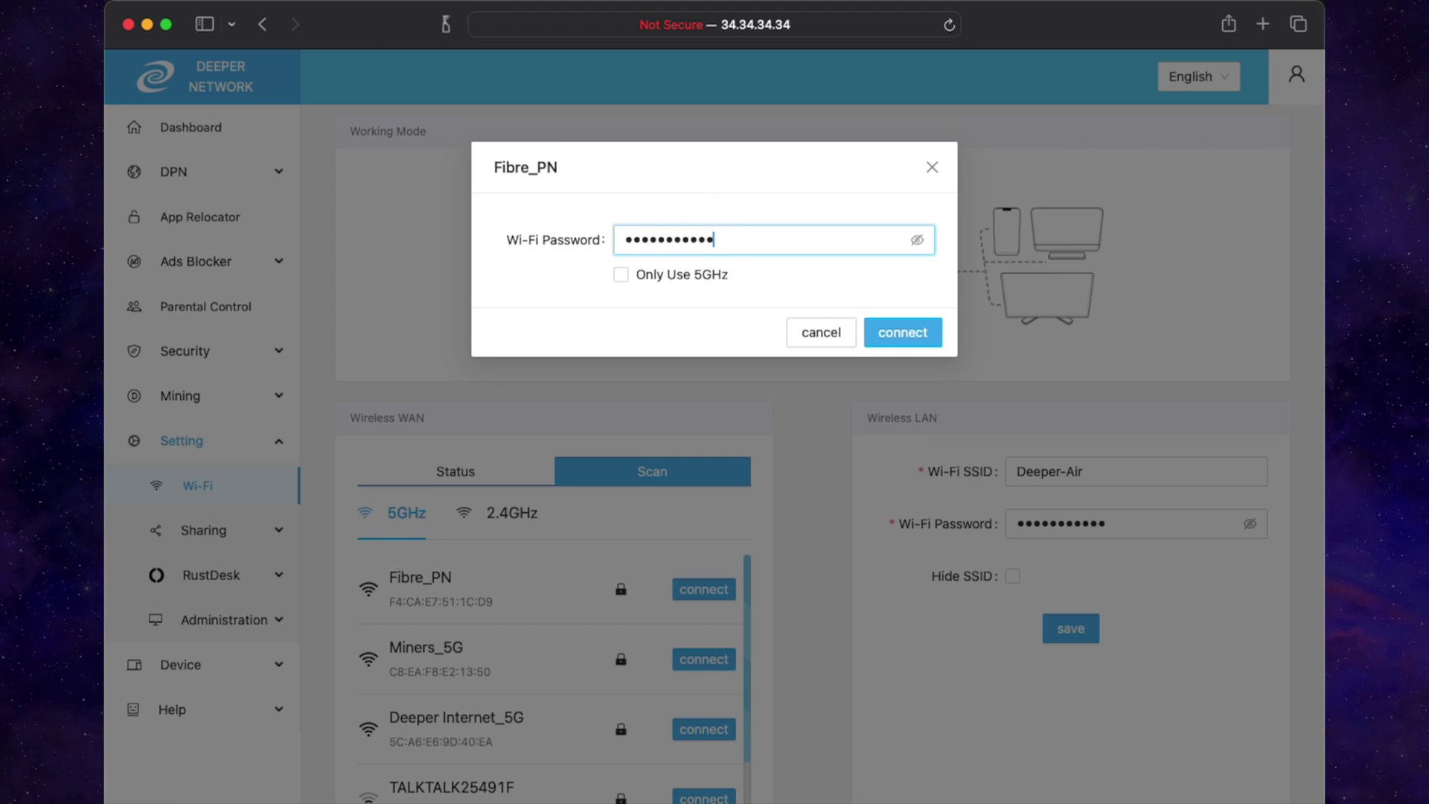
click(880, 328)
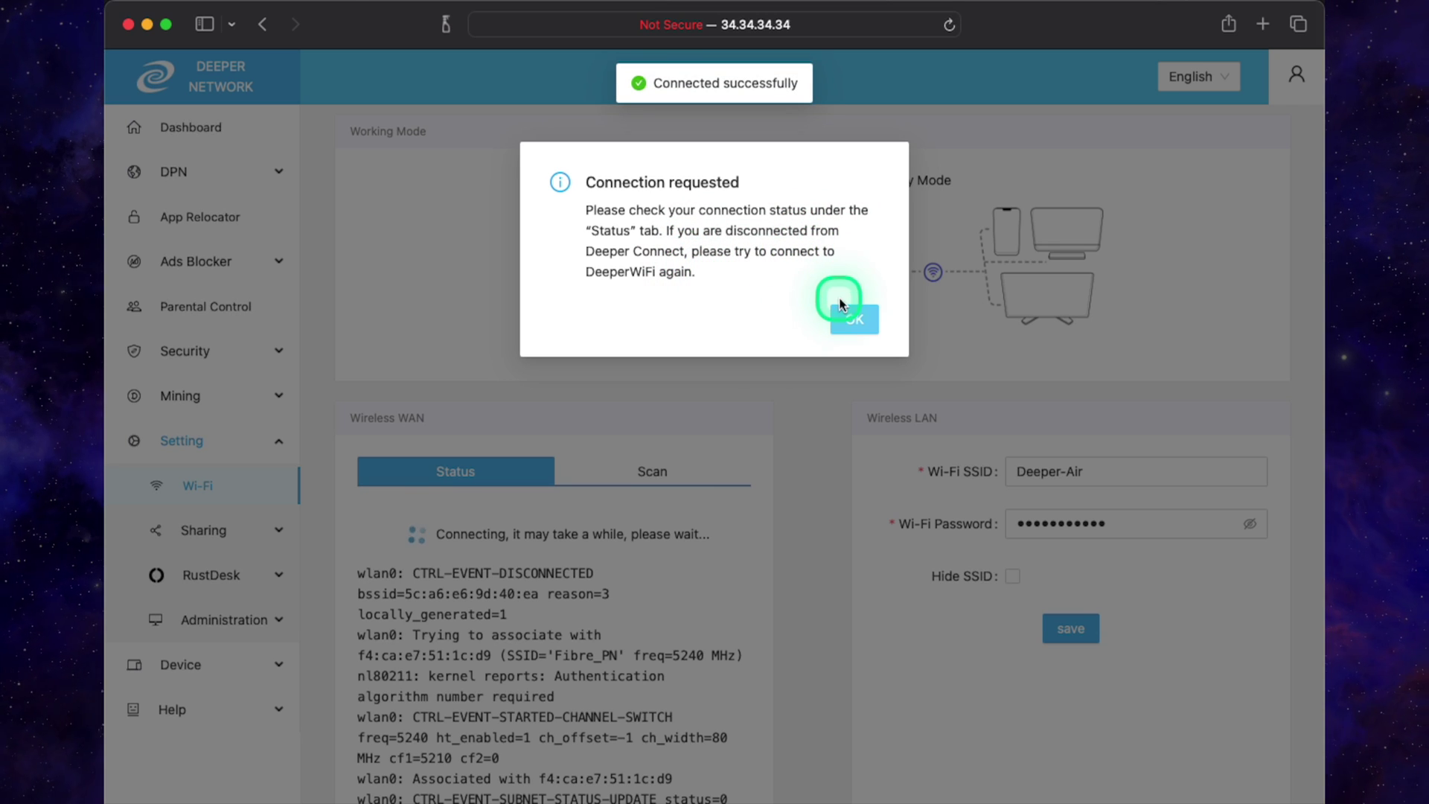
click(845, 322)
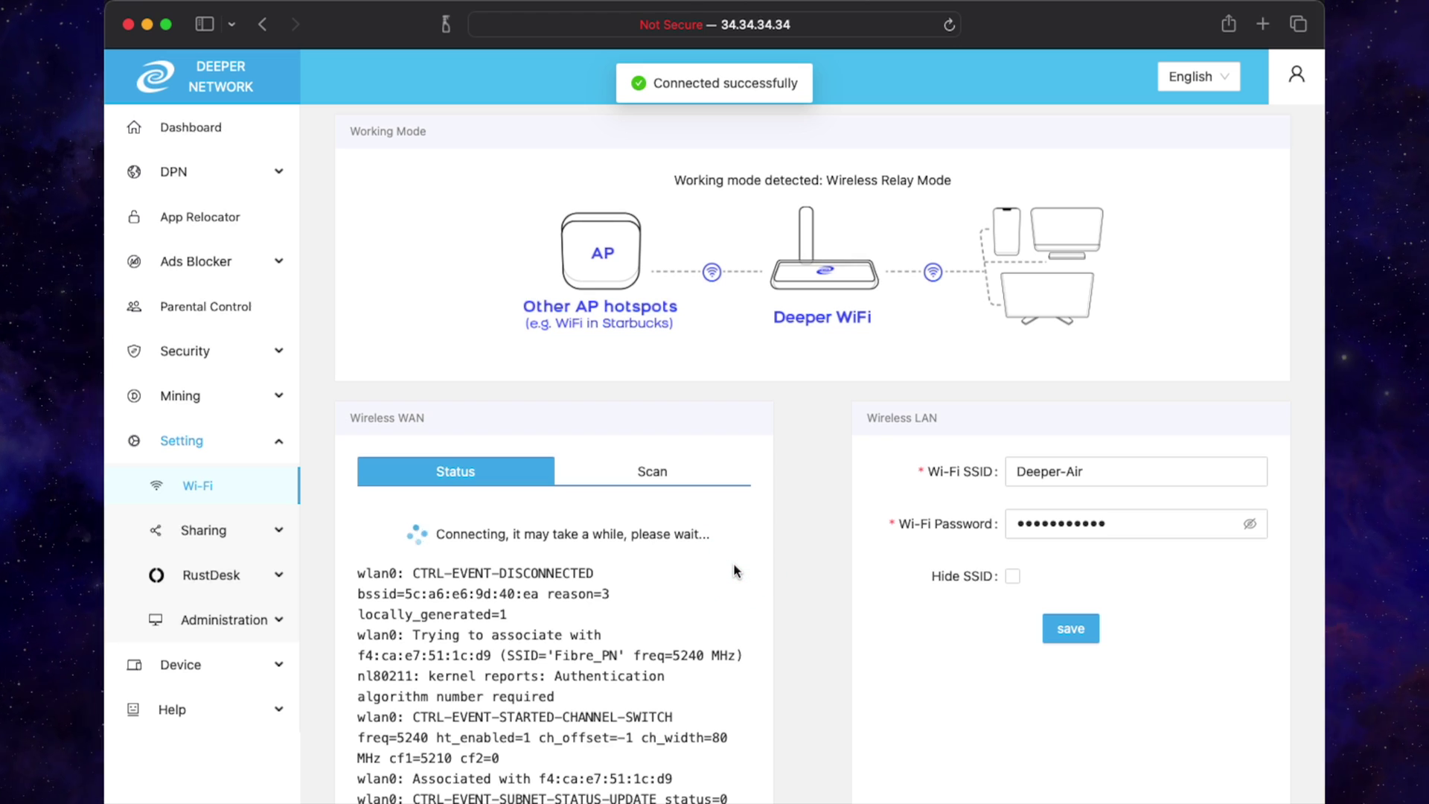
- Wait for the Wireless WAN status to show Fibre_PN connected with IP 192.168.1.123
click(734, 570)
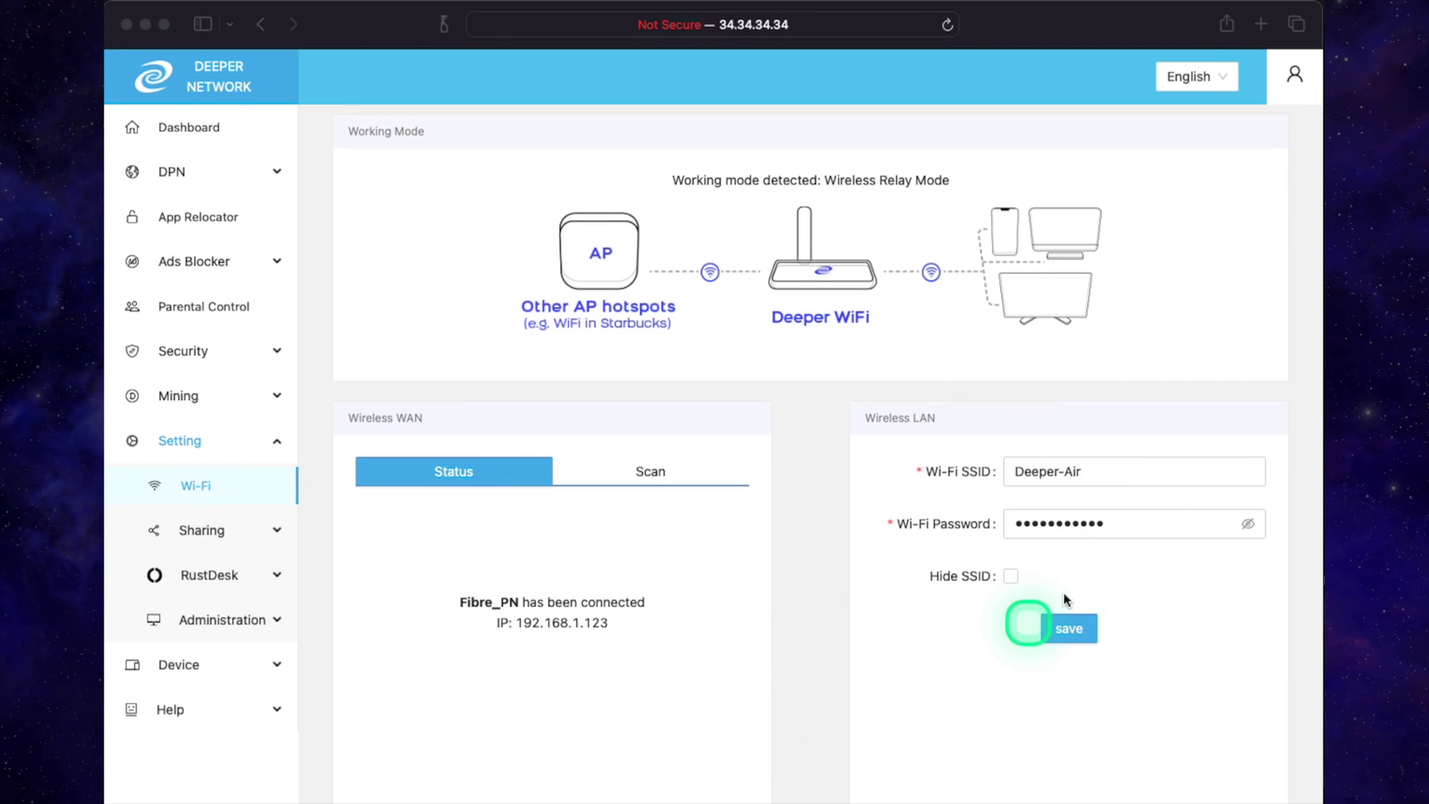
- Save the Deeper-Air hotspot SSID and password with Hide SSID unticked, confirming with OK
click(1079, 479)
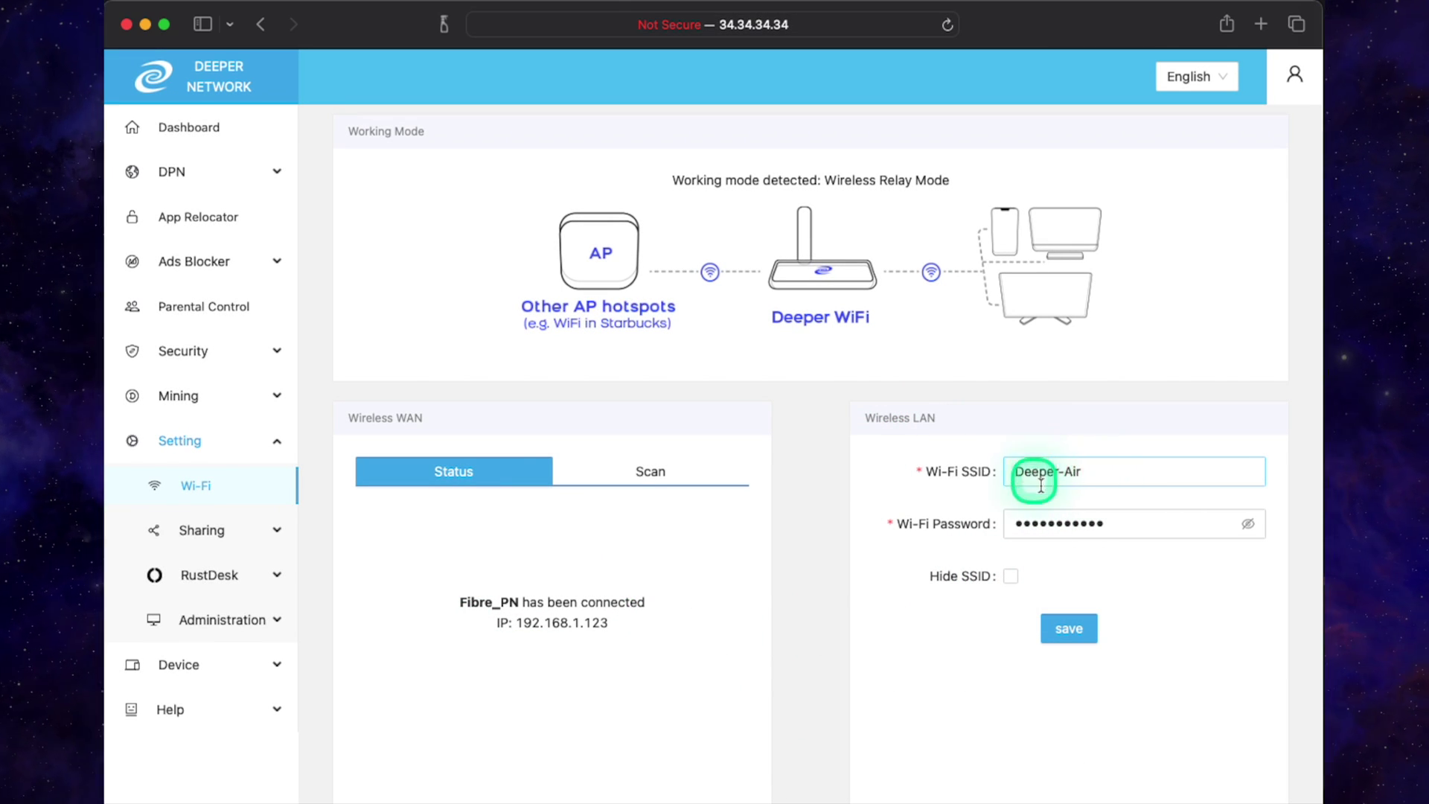
click(1042, 525)
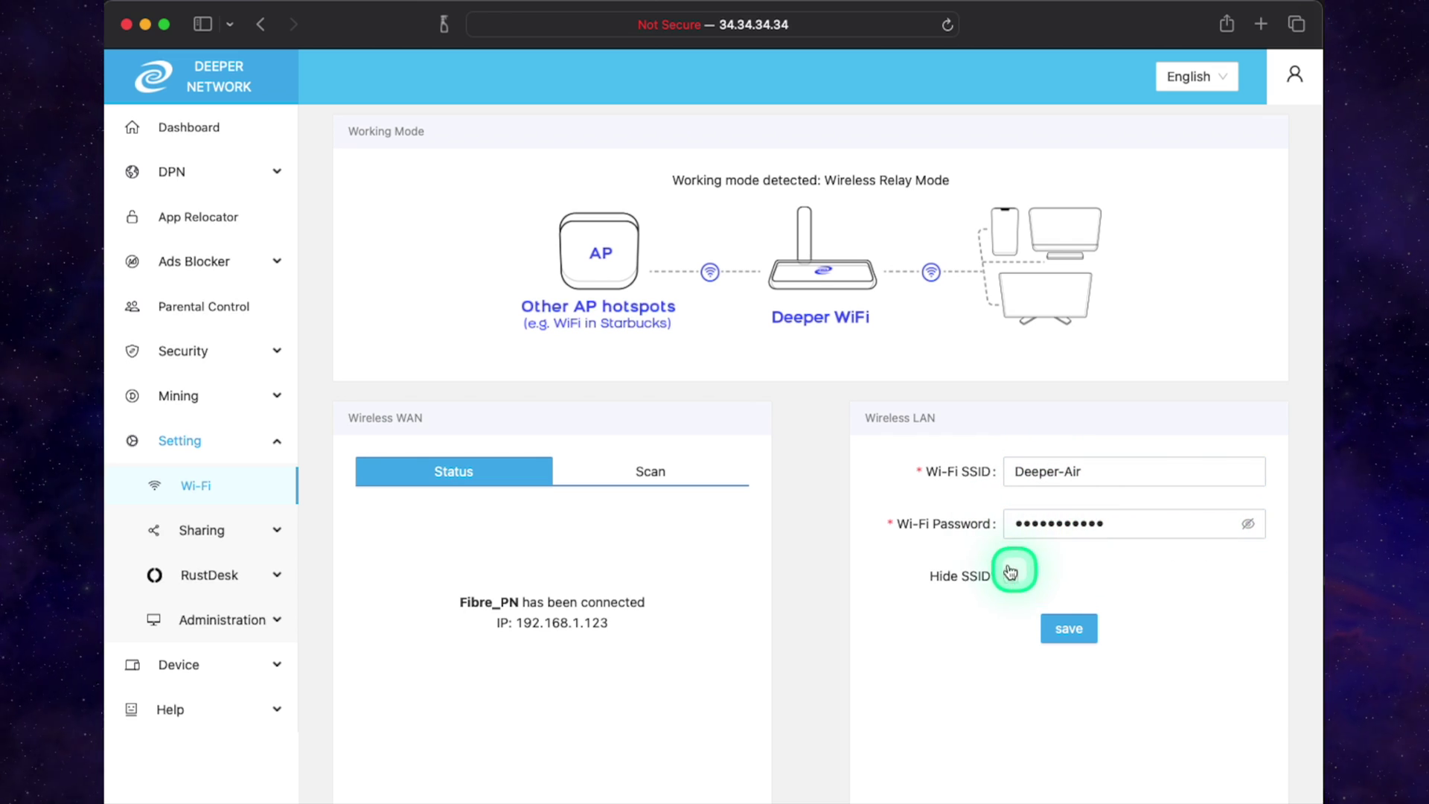
click(915, 604)
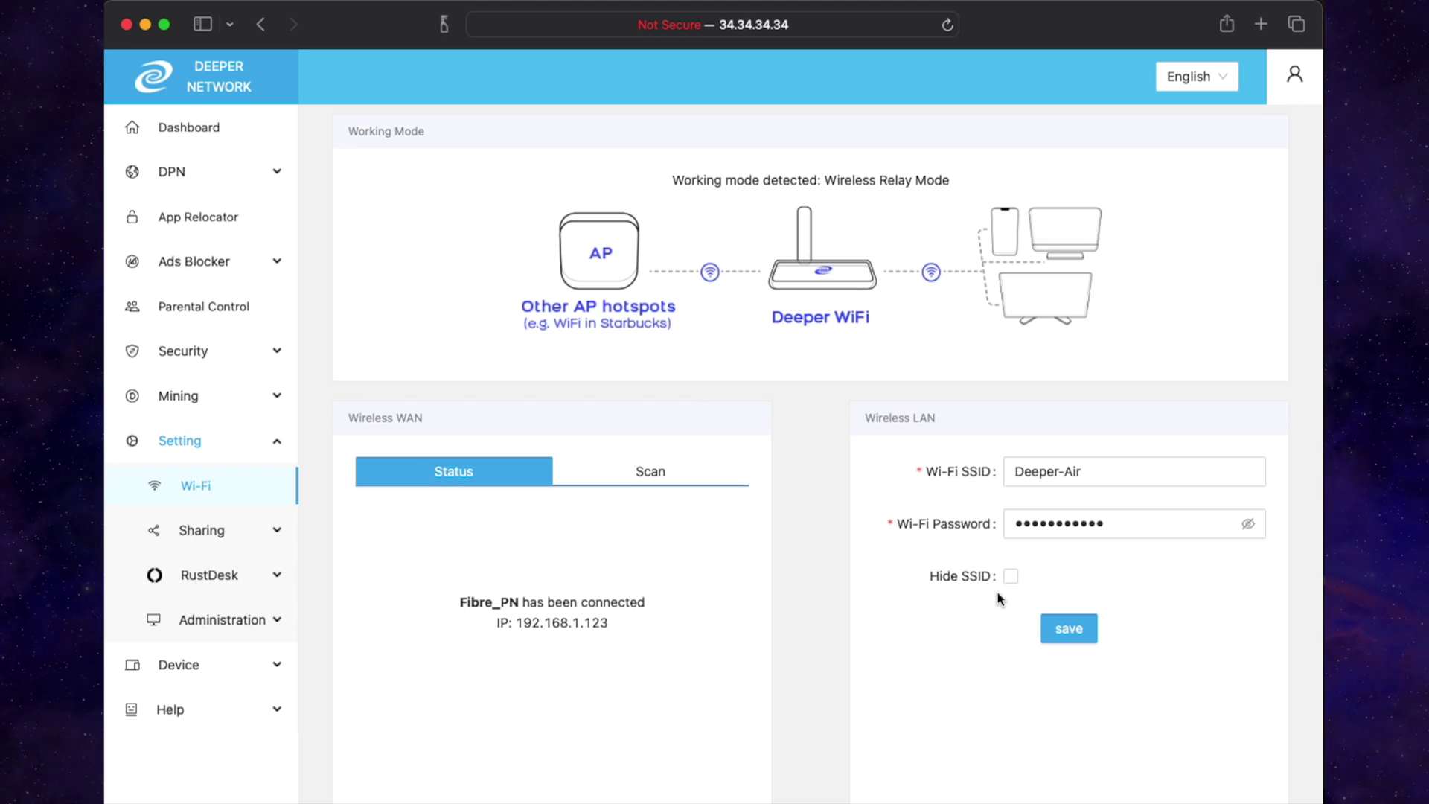
click(1069, 628)
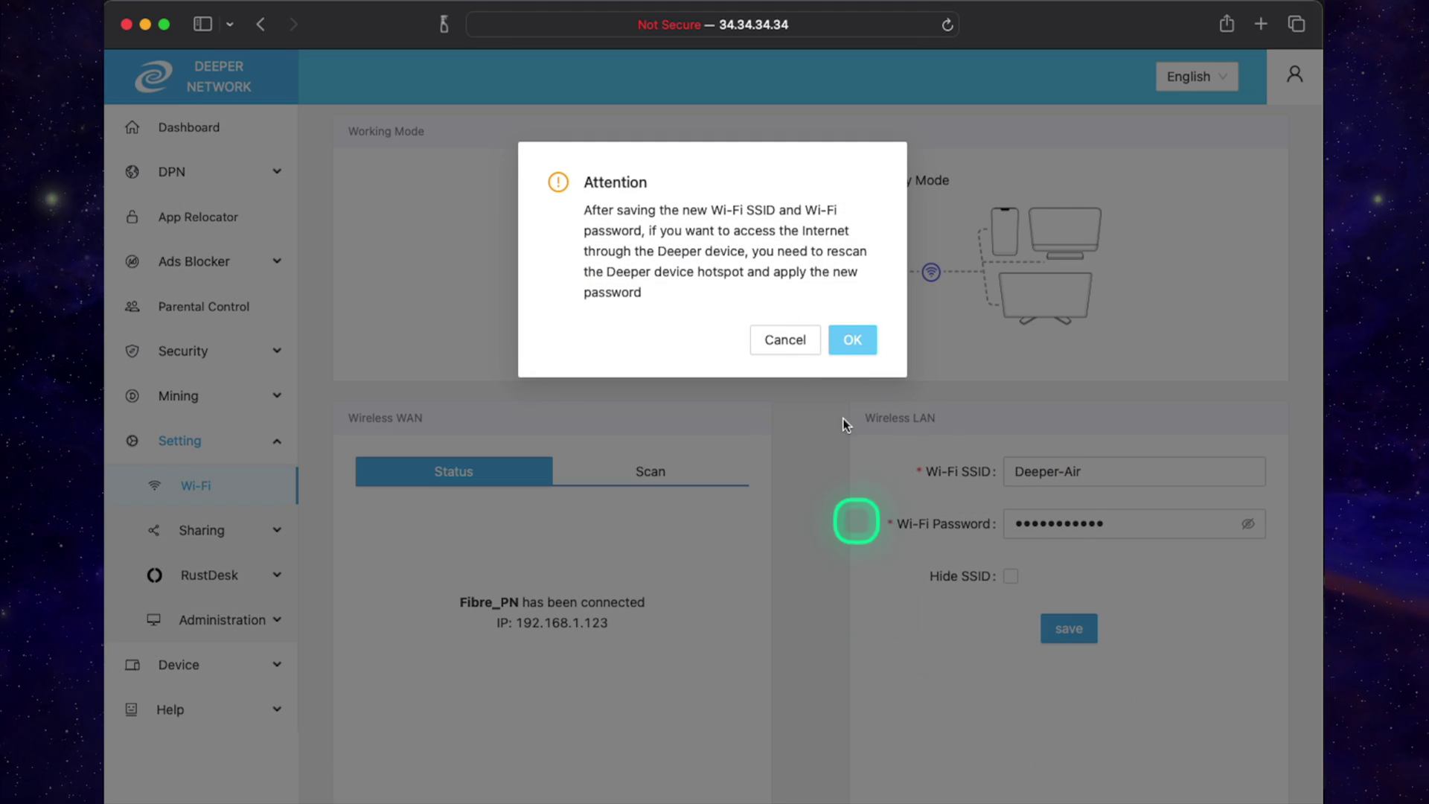
click(847, 341)
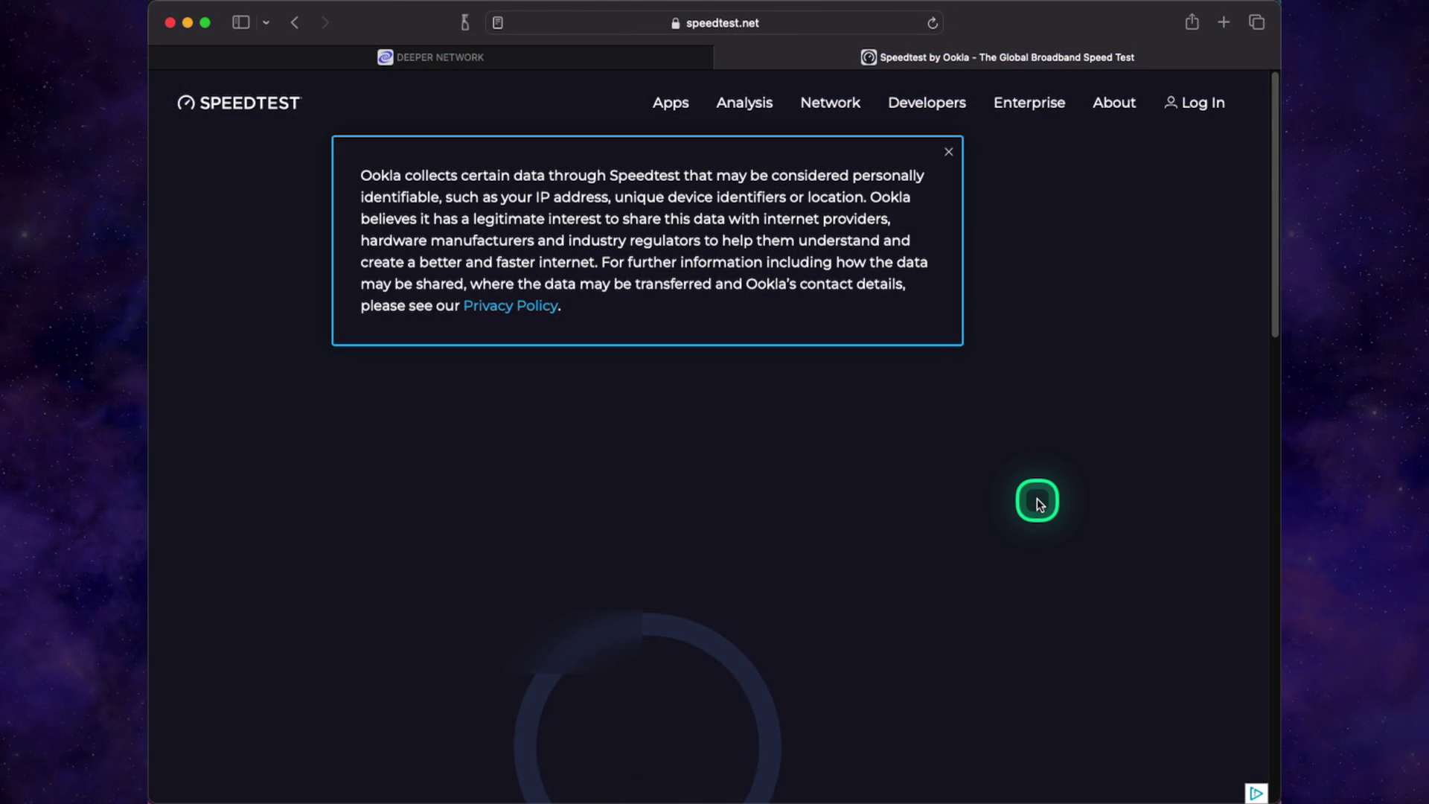
- Run a Speedtest reaching 114.88 Mbps down and 30.91 Mbps up, then close the 50 billion tests popup
scroll(1040, 504, down, 4)
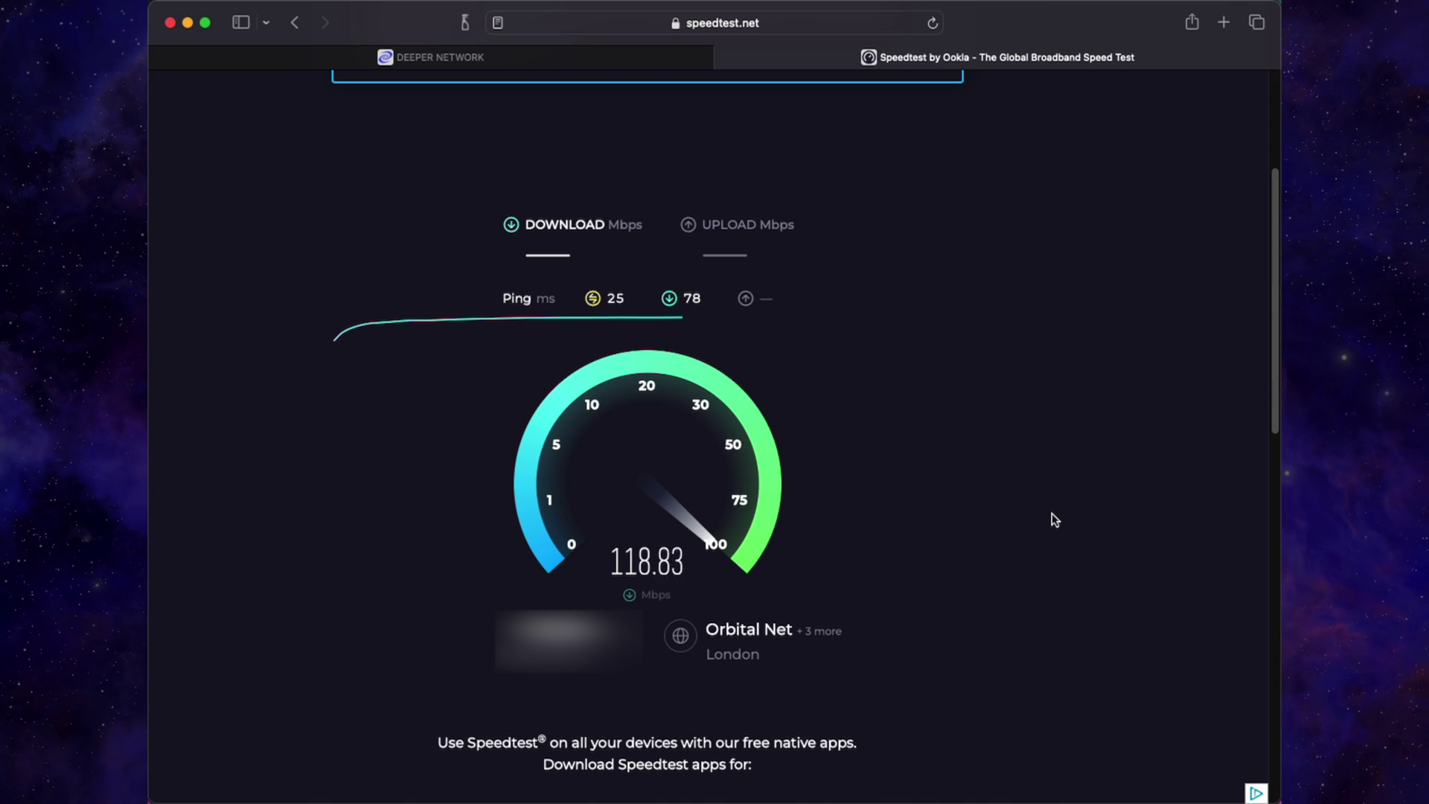
mouse_move(992, 485)
mouse_down()
mouse_move(973, 444)
mouse_move(988, 440)
mouse_up()
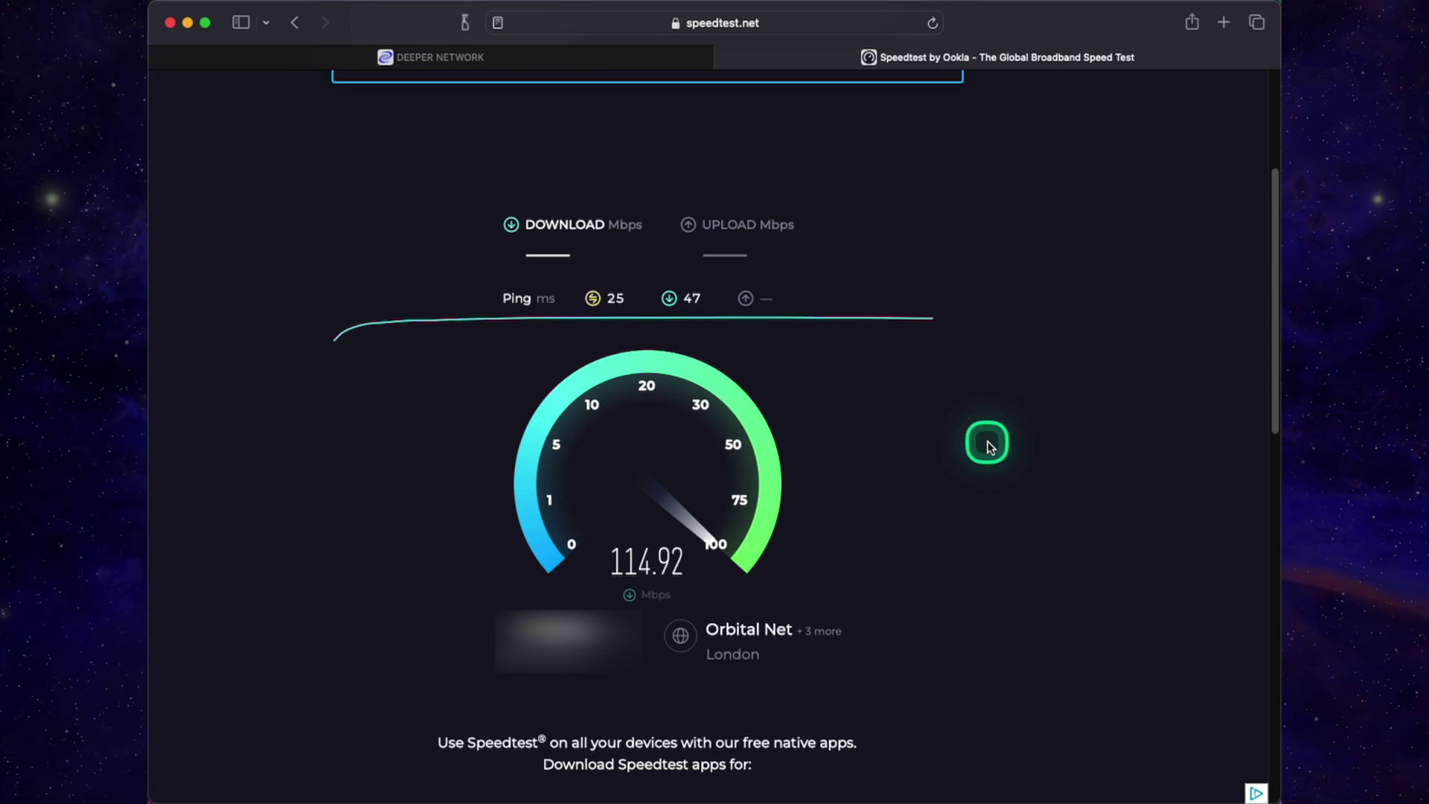
drag(988, 444, 987, 445)
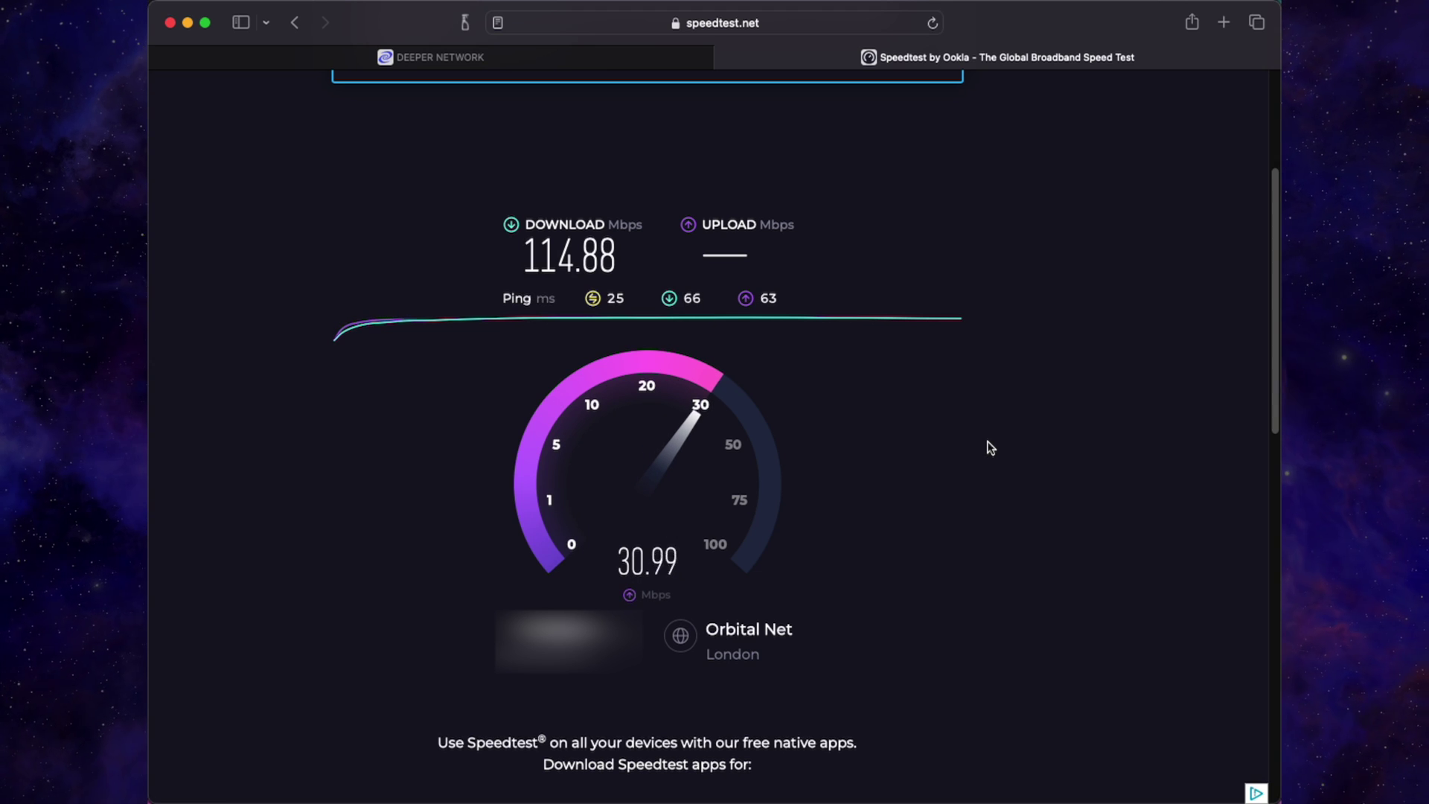
mouse_move(639, 396)
mouse_down()
mouse_move(399, 269)
mouse_move(314, 509)
mouse_up()
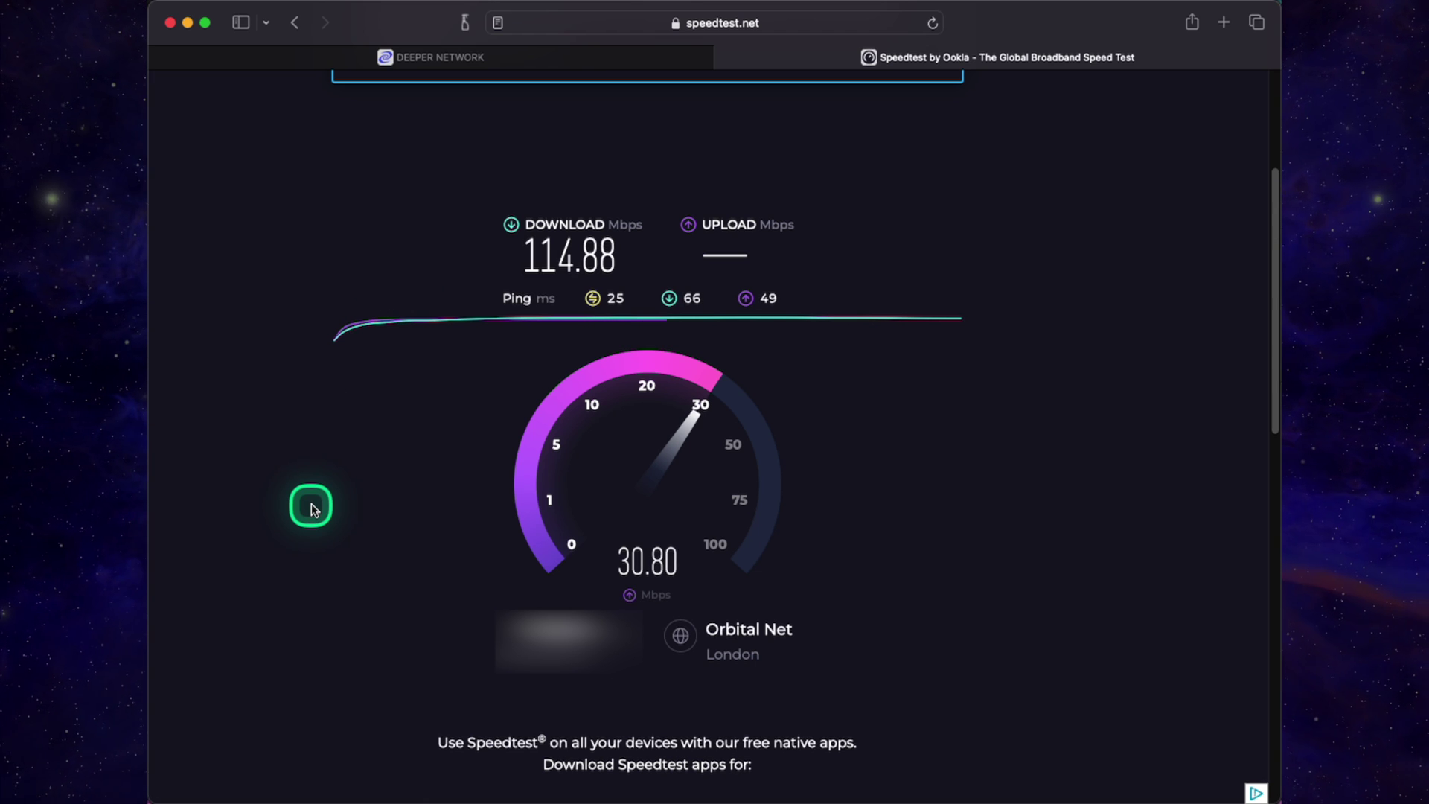
drag(314, 509, 314, 510)
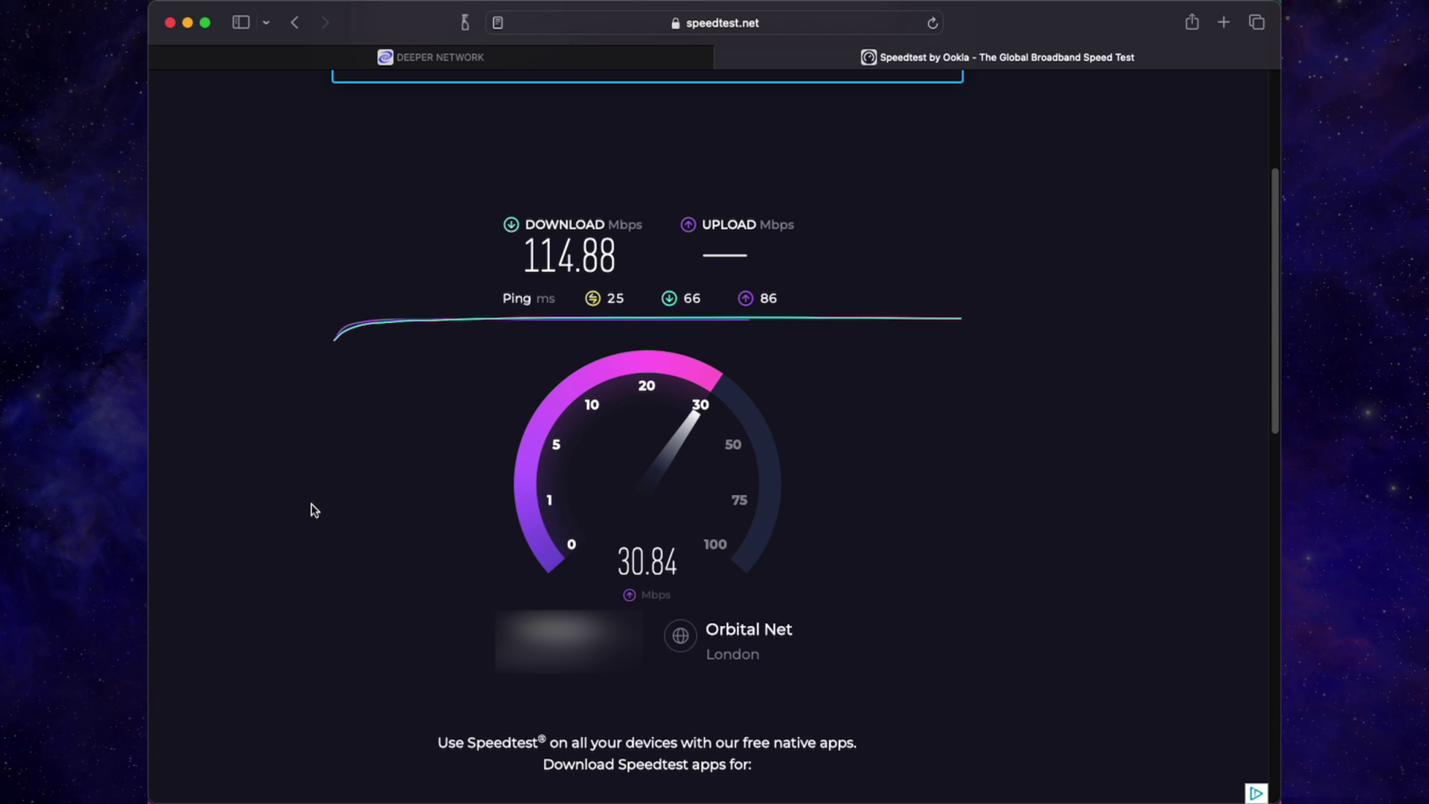
click(313, 509)
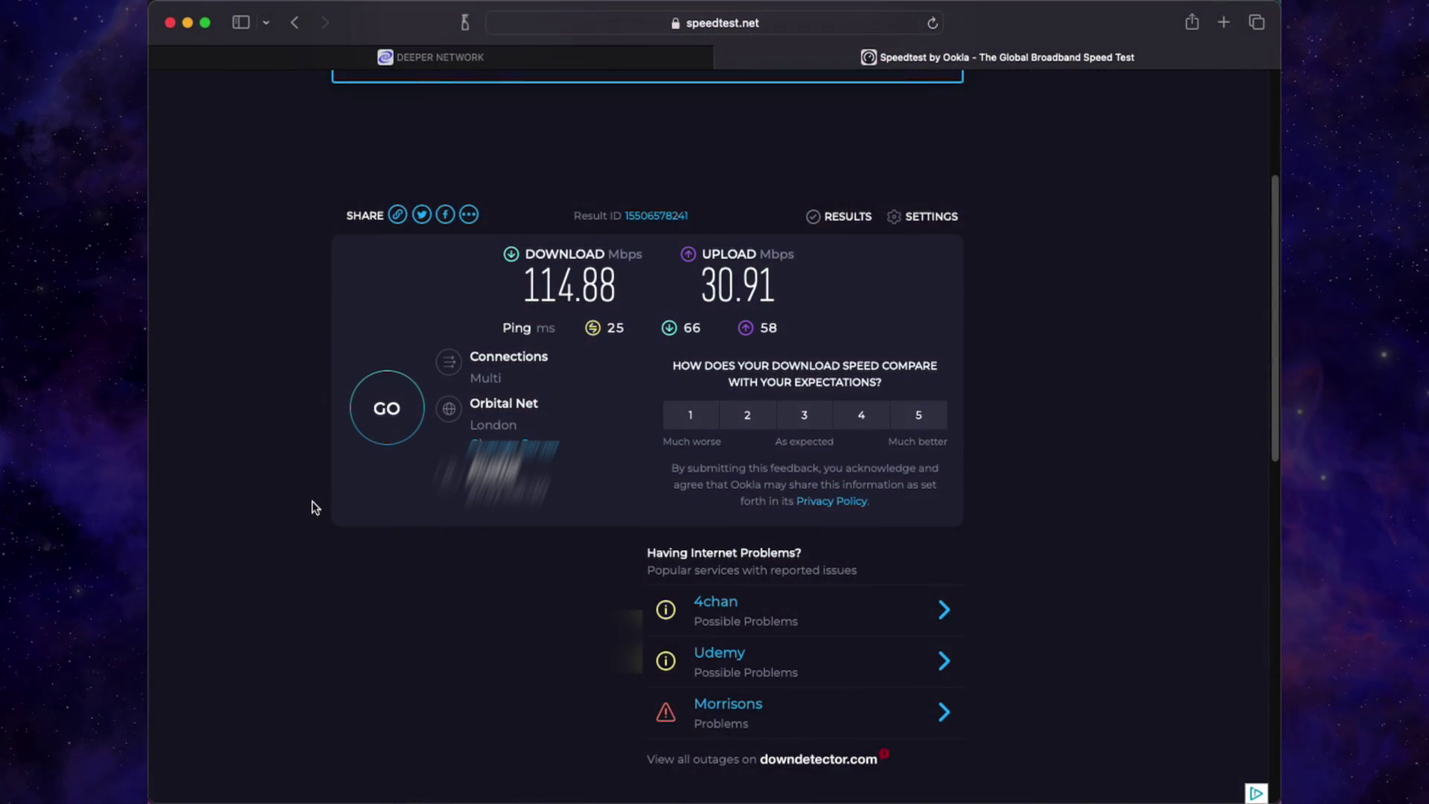
click(311, 501)
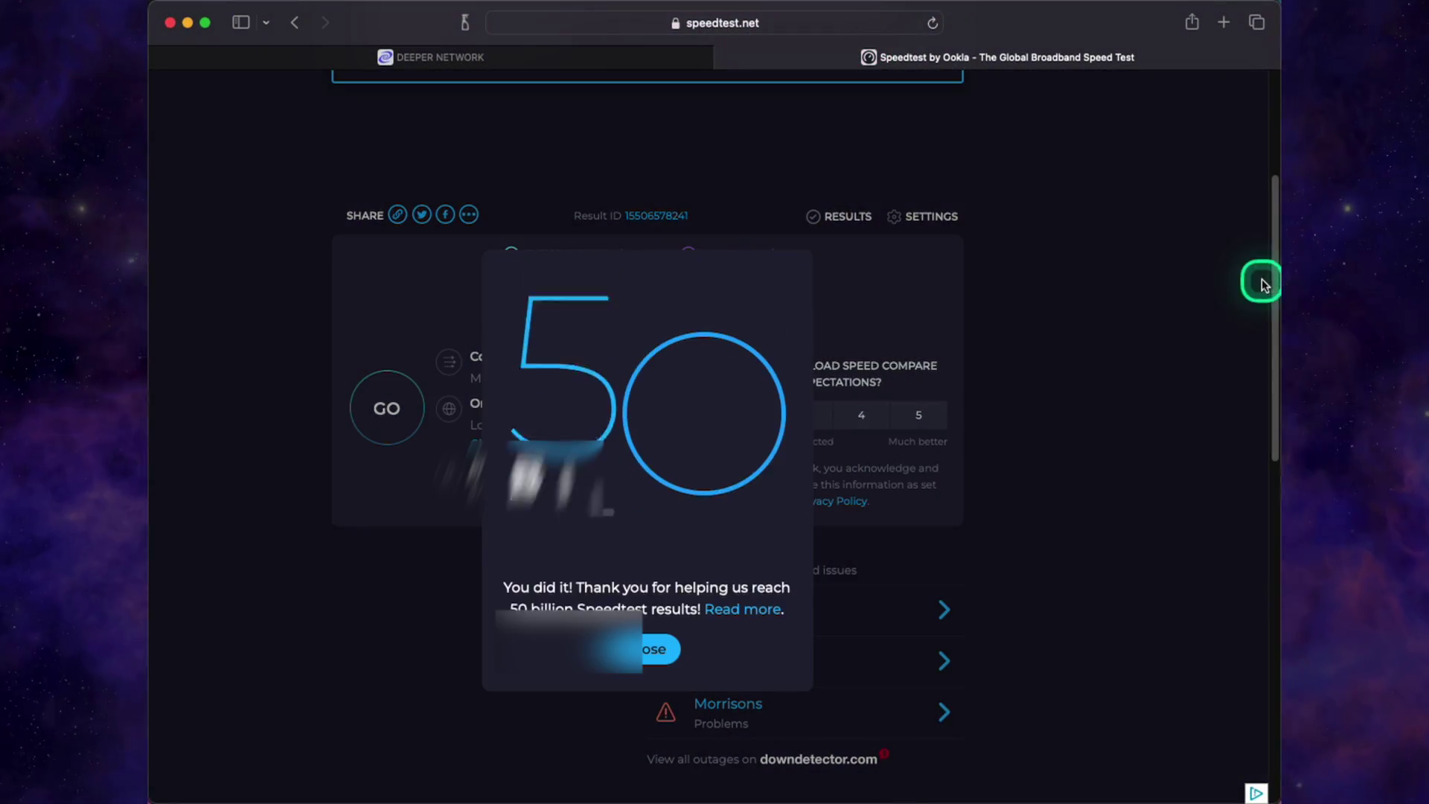
click(656, 649)
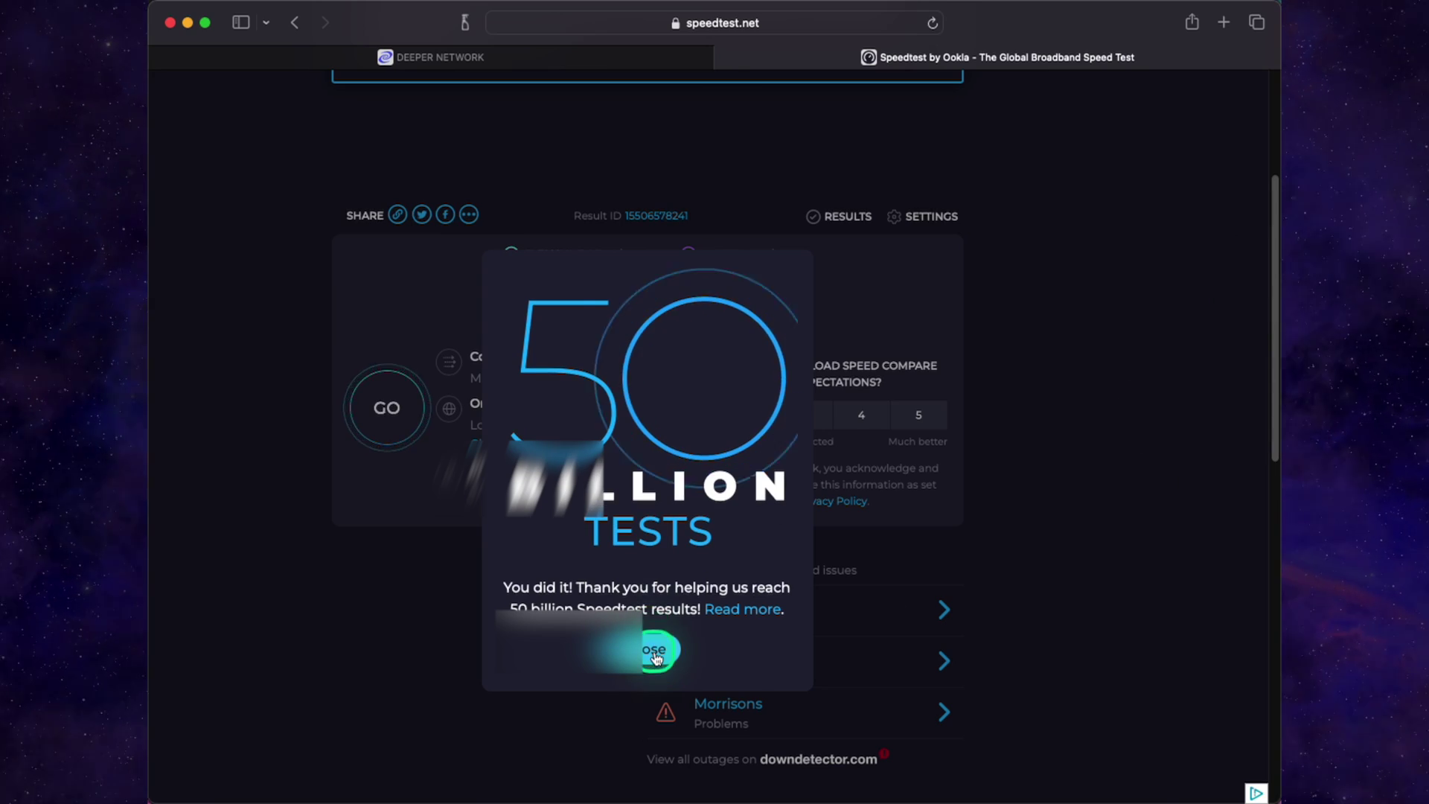